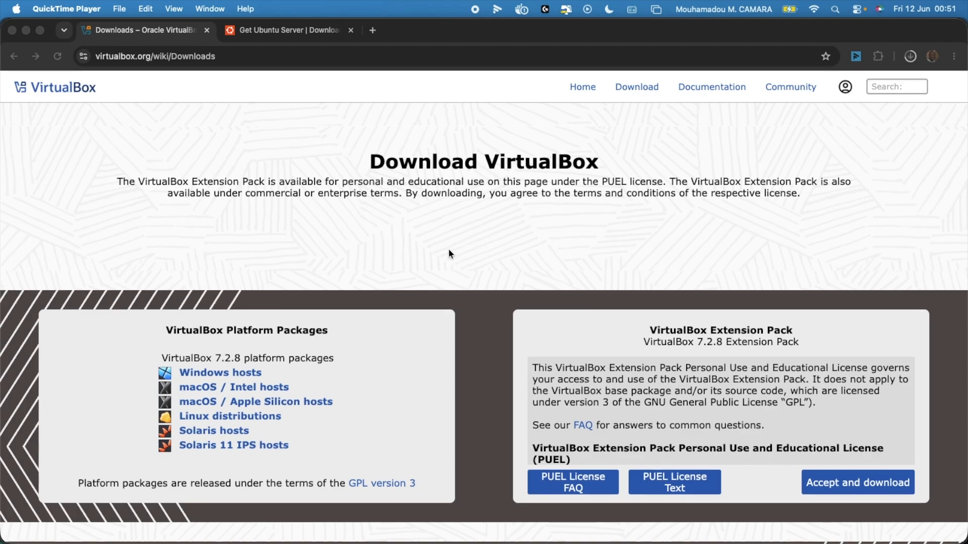
Examine the platform packages and Extension Pack offered on the VirtualBox download page.
scroll(448, 249, "down", 3)
scroll(285, 173, "up", 3)
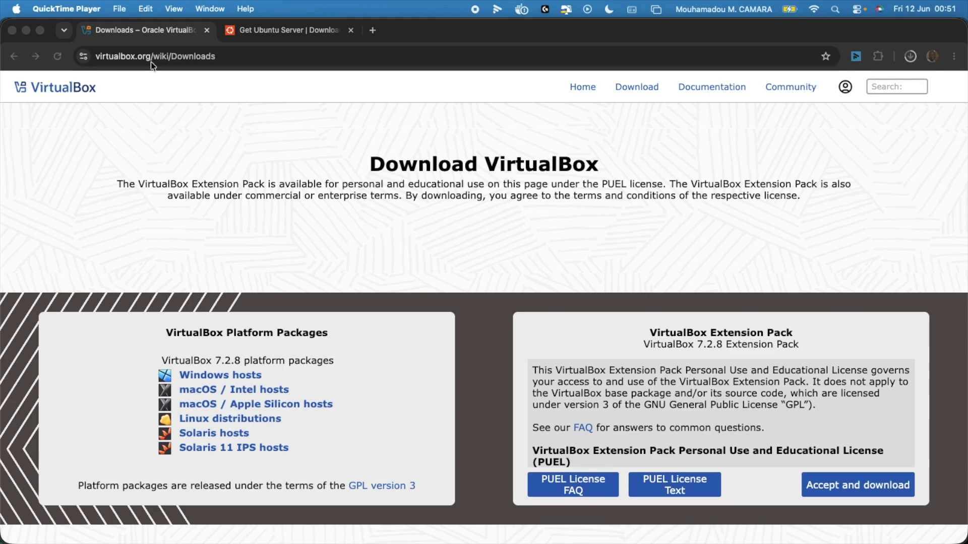
left_click(639, 88)
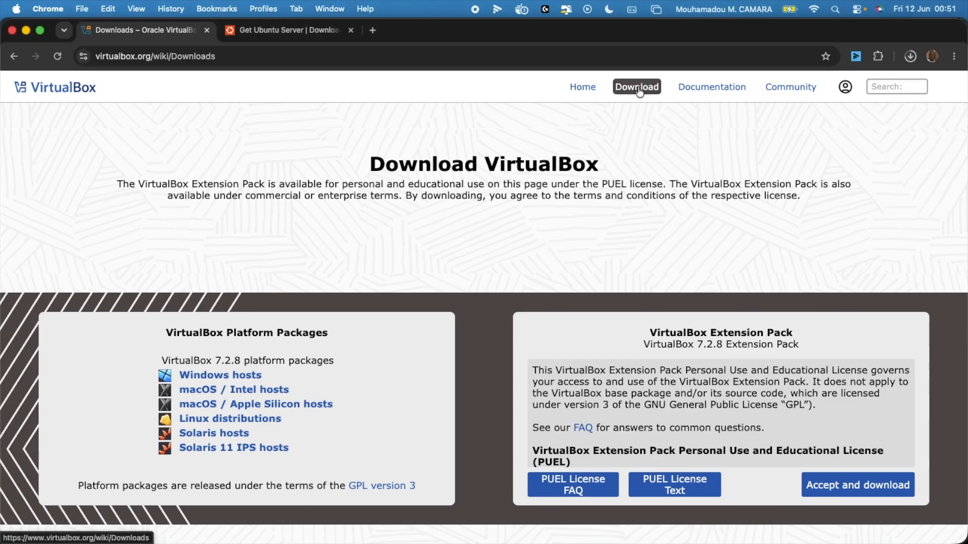
scroll(292, 303, "down", 2)
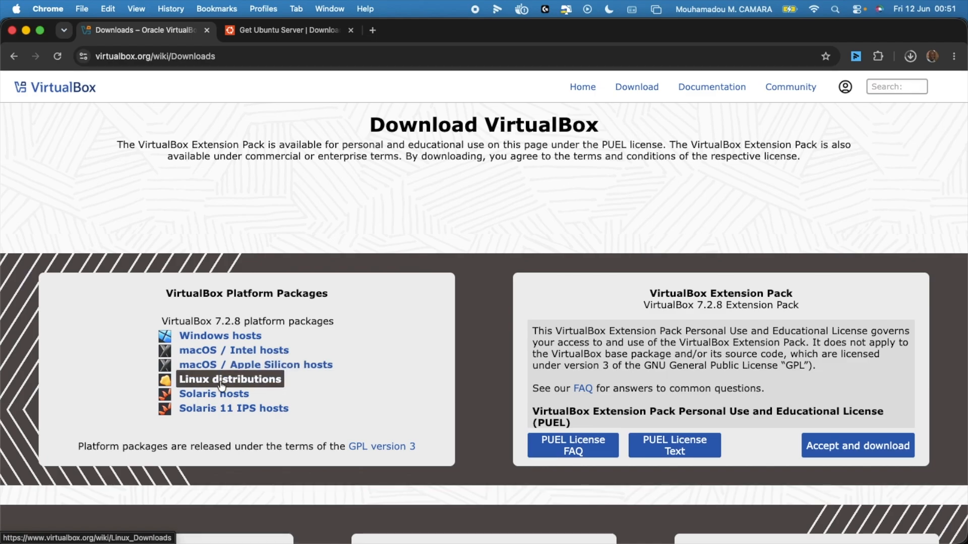
scroll(216, 411, "down", 1)
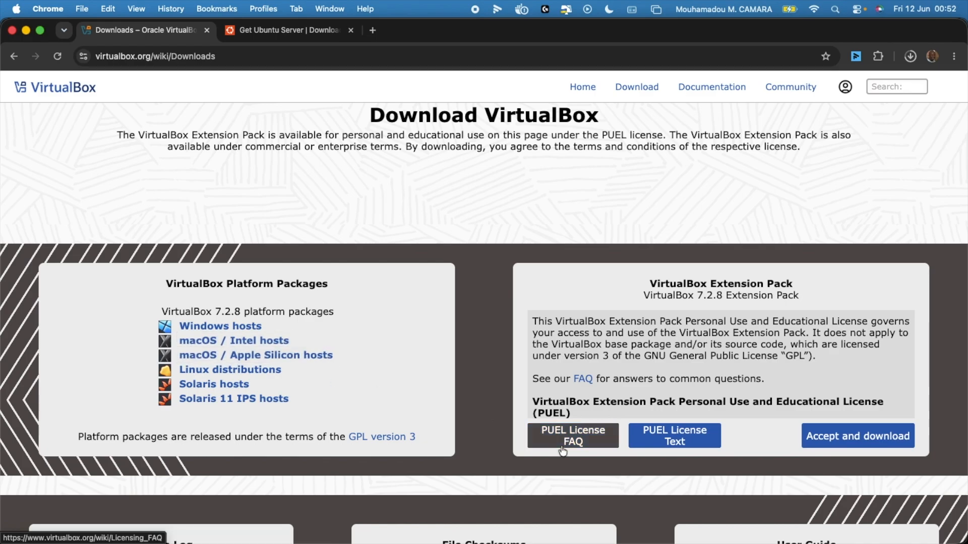
mouse_move(461, 514)
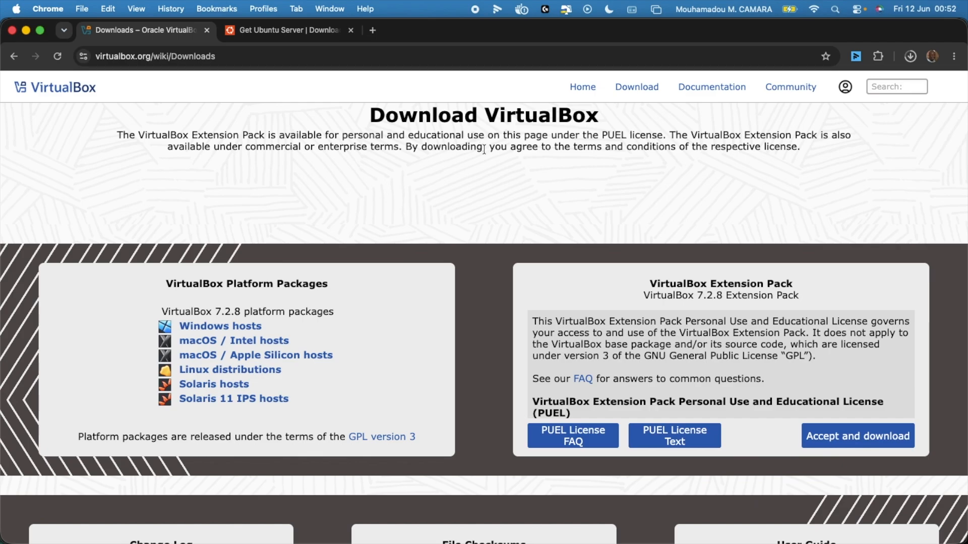
Switch to VirtualBox Manager and look over its welcome page and the list of virtual machines.
mouse_move(653, 539)
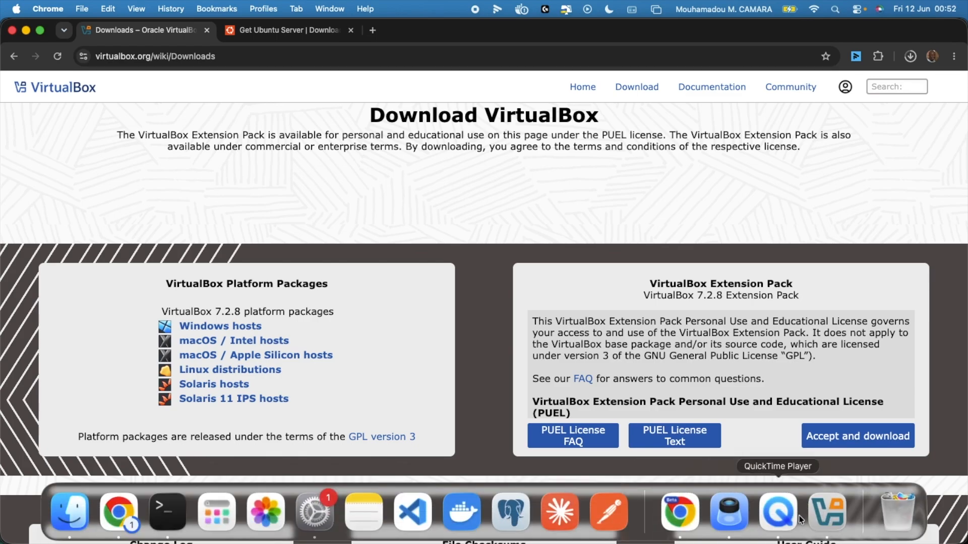
left_click(827, 513)
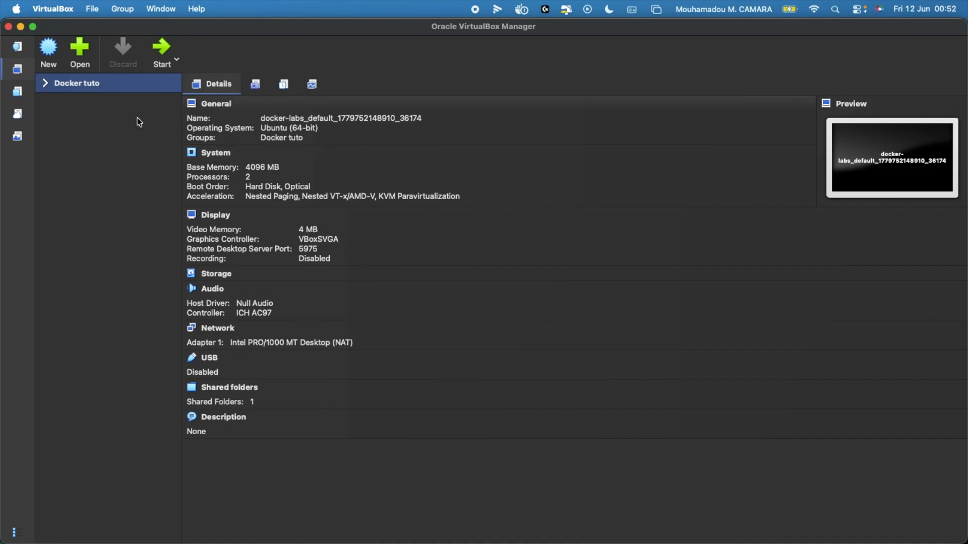
left_click(18, 46)
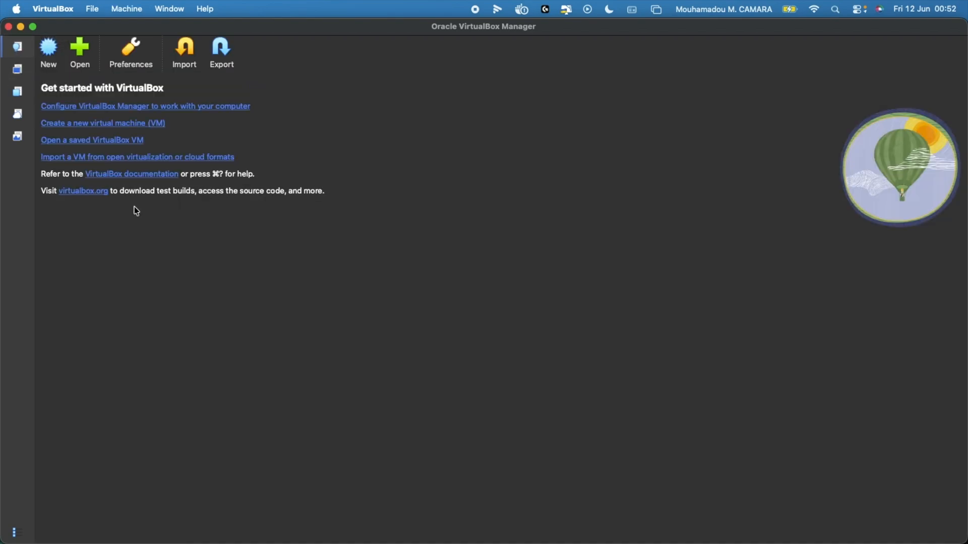
left_click(17, 74)
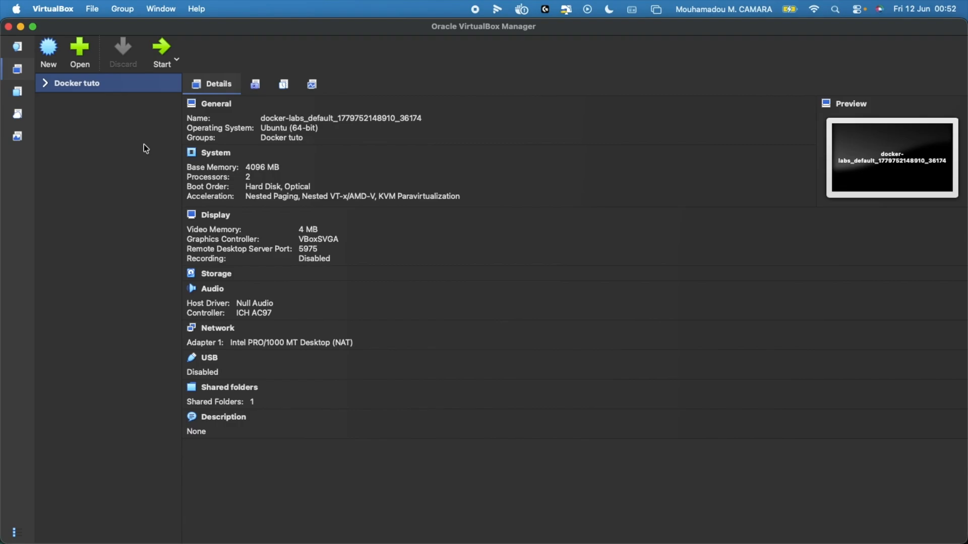
Switch to Chrome and show the manual installation option on the Get Ubuntu Server page.
key("ctrl+Up")
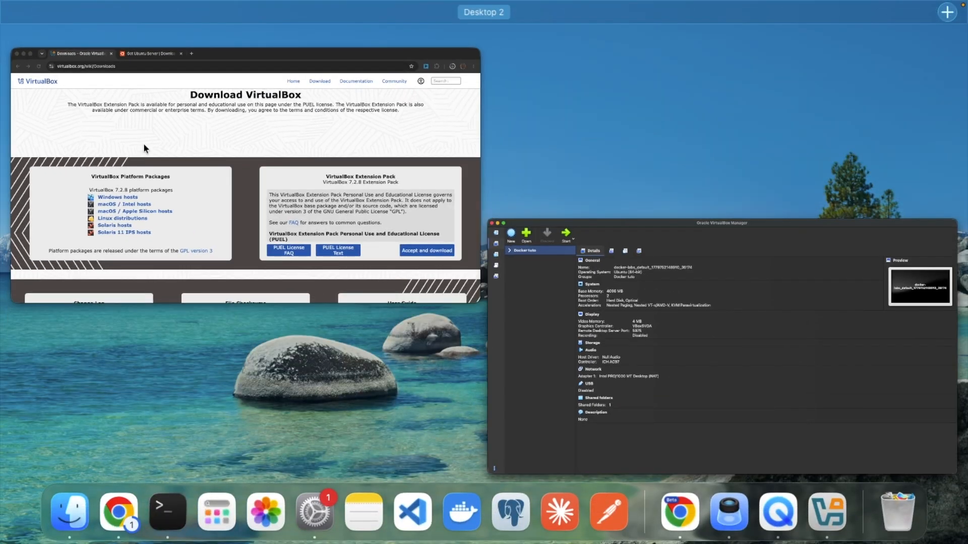
left_click(207, 138)
left_click(277, 31)
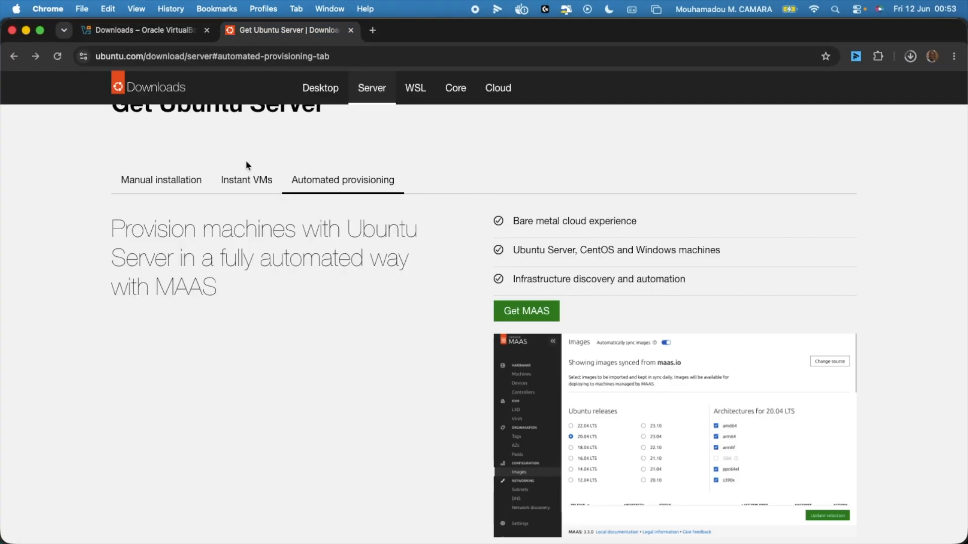
scroll(472, 174, "up", 2)
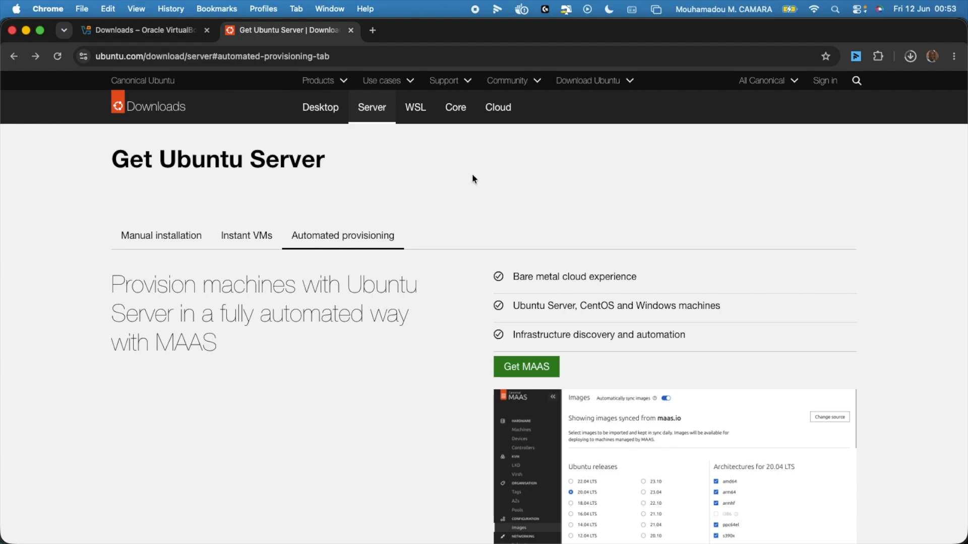
left_click(174, 243)
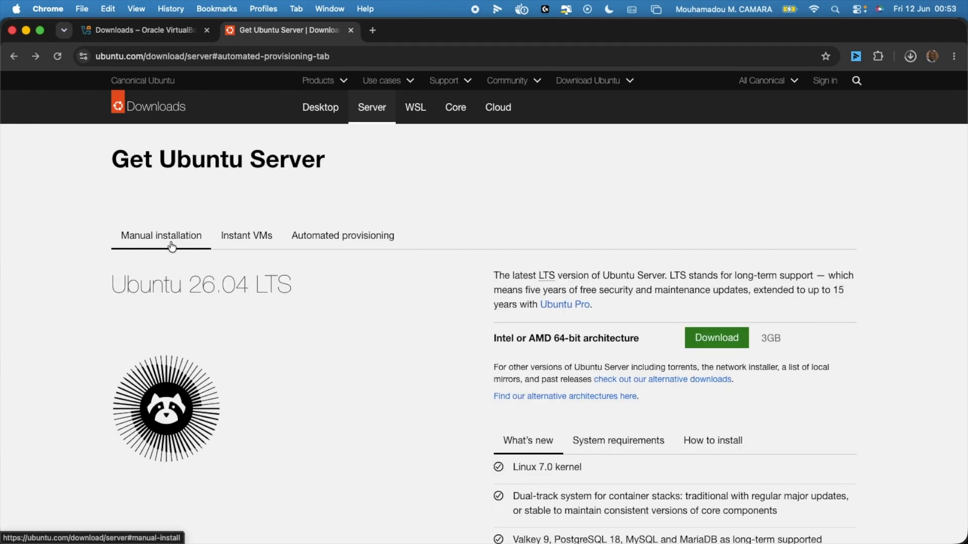
Download Ubuntu Server 26.04 LTS for the Intel or AMD 64-bit architecture and check the download's progress.
left_click_drag(251, 284, 322, 280)
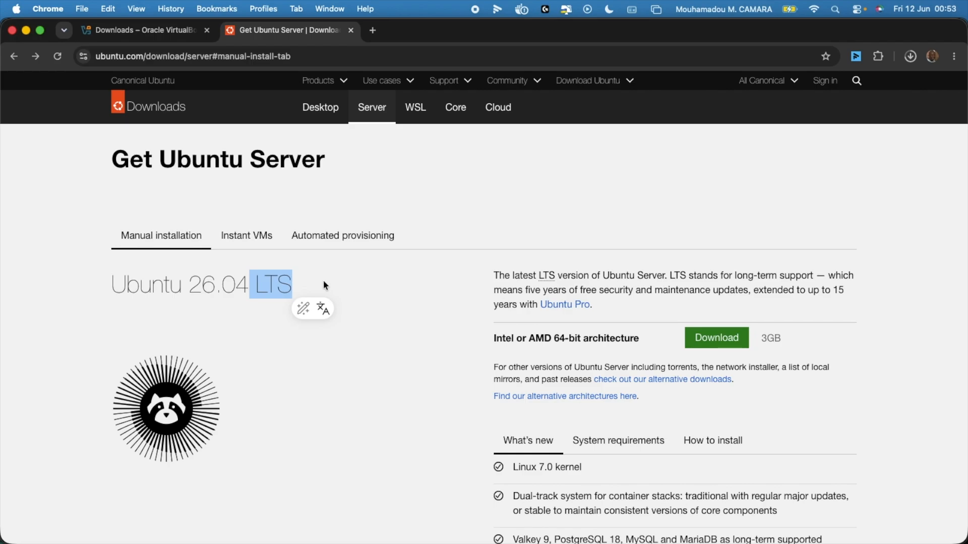
double_click(216, 284)
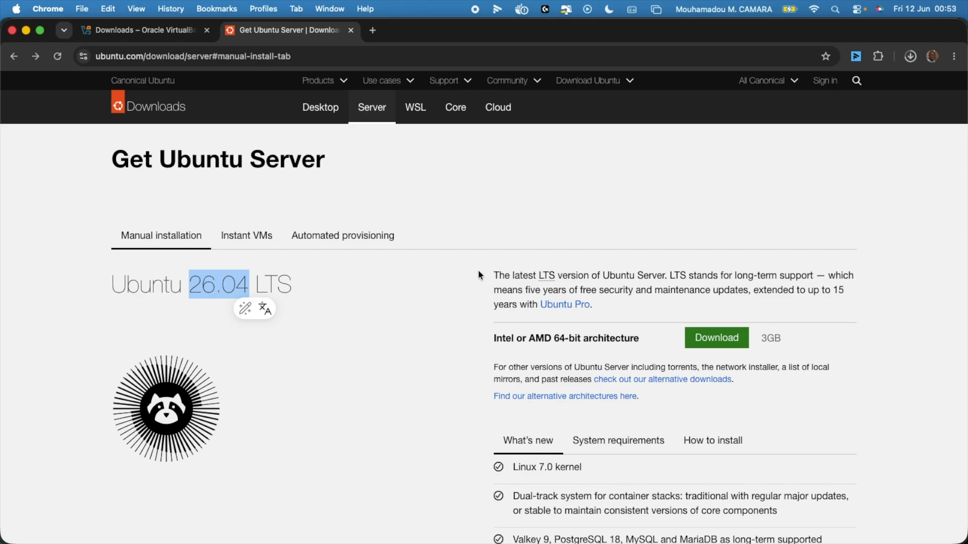
left_click_drag(169, 160, 402, 162)
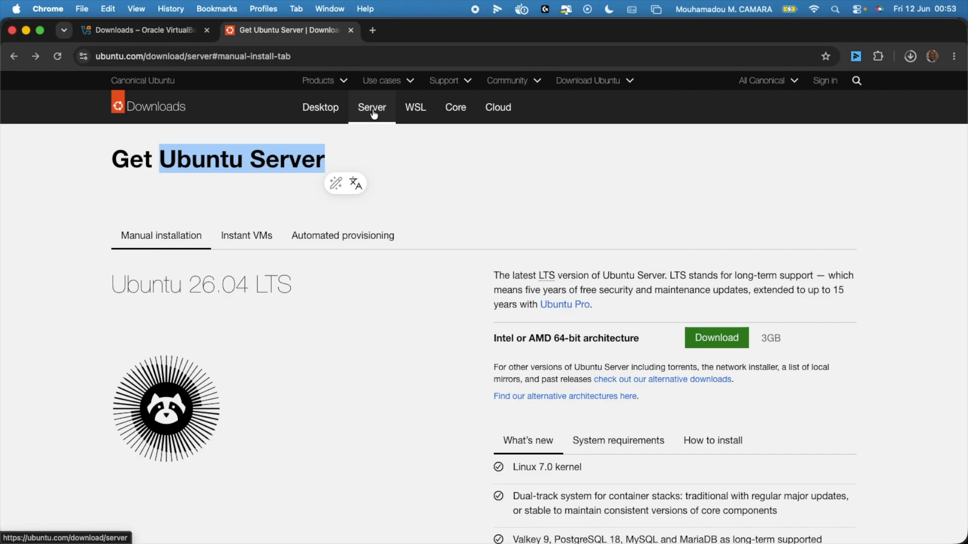
left_click(425, 163)
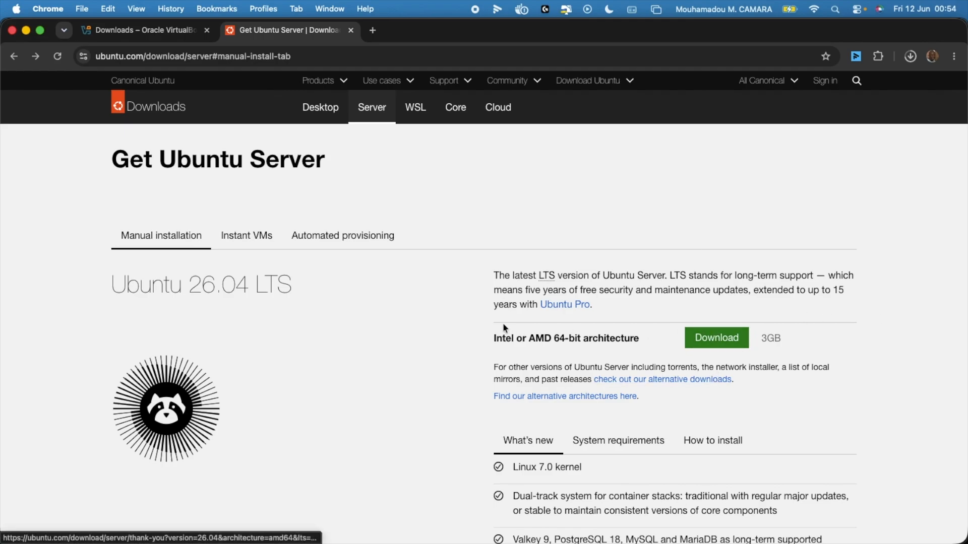
left_click(711, 343)
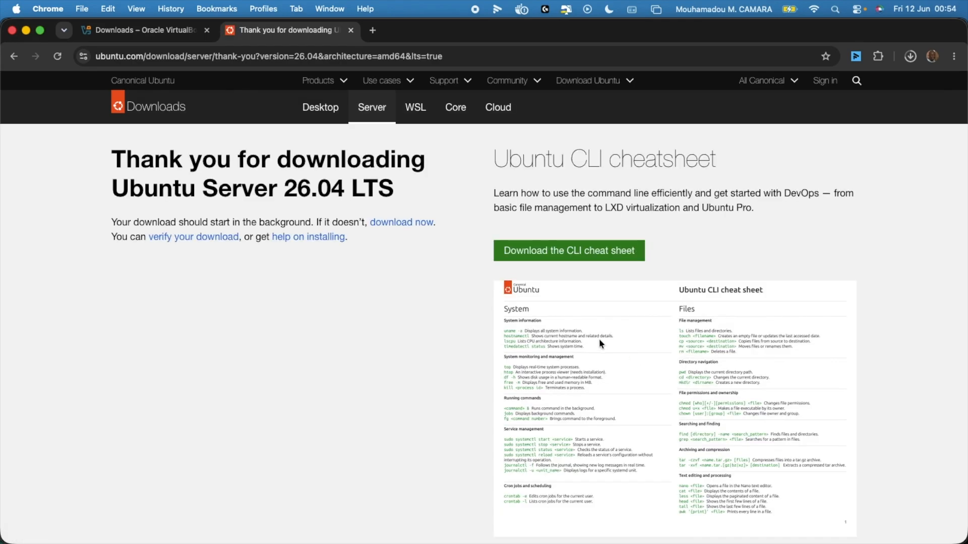
left_click(905, 58)
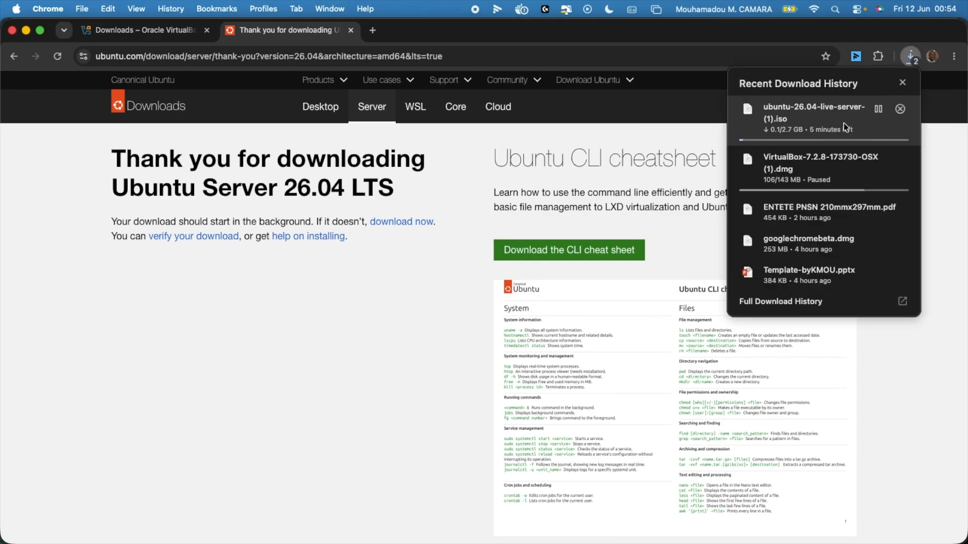
Switch to VirtualBox Manager and start a new virtual machine named ubuntu-server-26.04.
key("ctrl+Up")
left_click(225, 223)
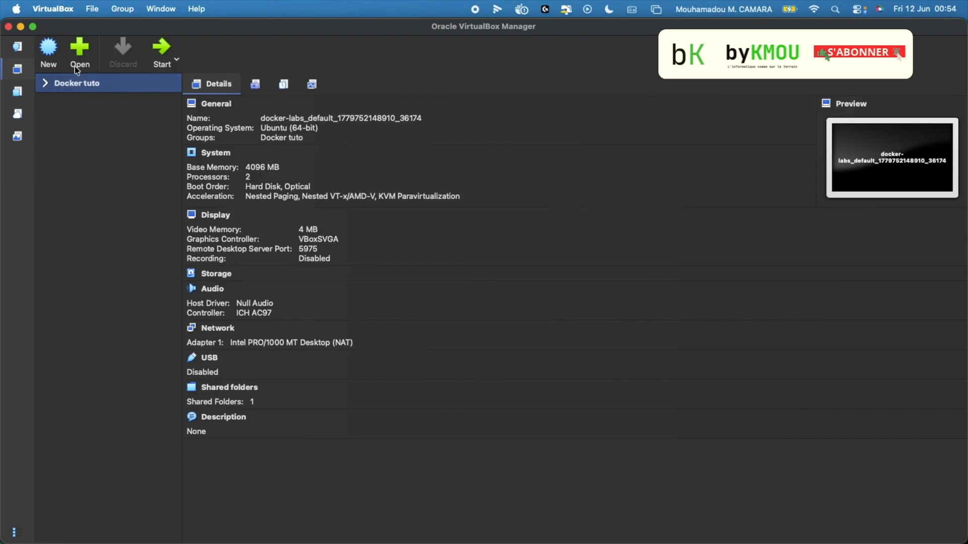
left_click(47, 50)
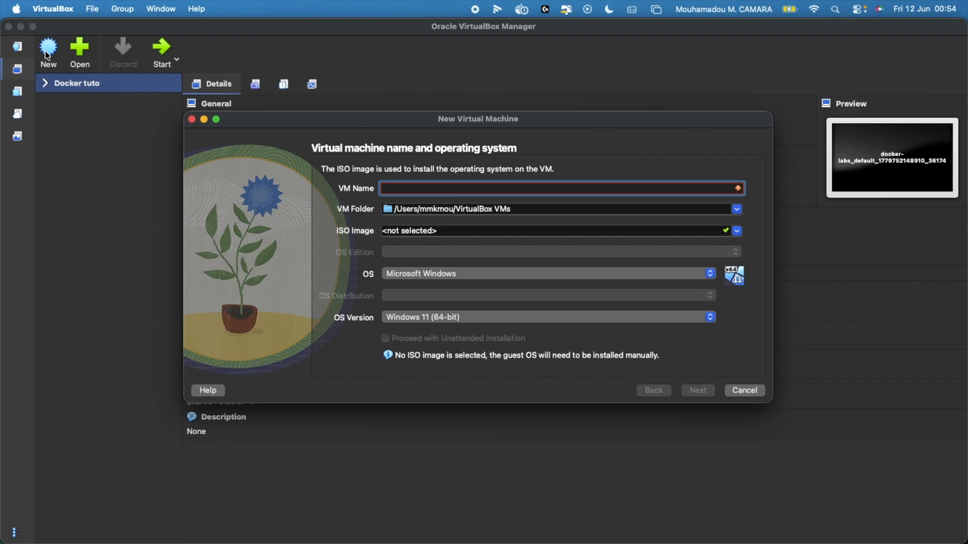
type("ubuntu-ser")
key("BackSpace")
key("BackSpace")
type("erver-")
type("2604")
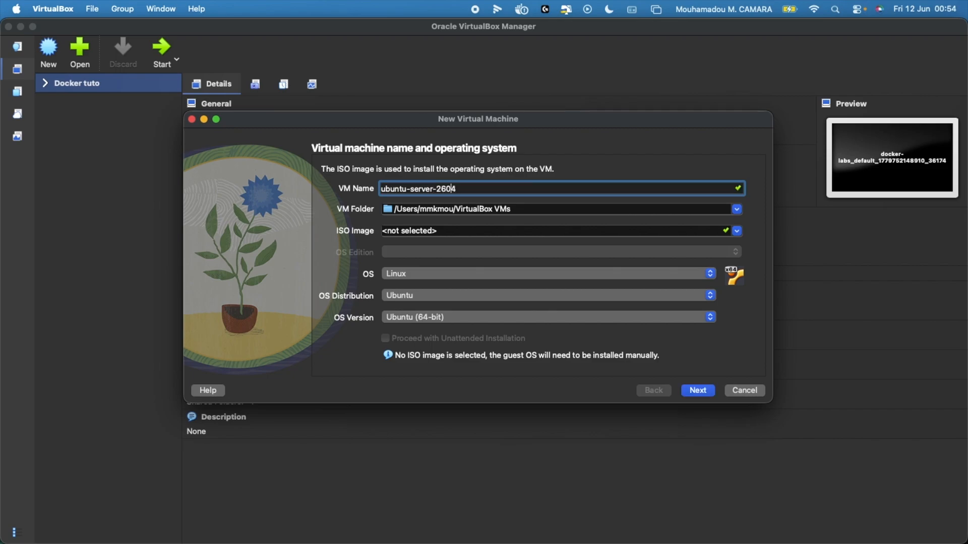
key("Left")
type(".")
Choose ubuntu-26.04-live-server-amd64.iso as the ISO image, disable unattended installation and continue to the virtual hardware settings.
left_click(469, 228)
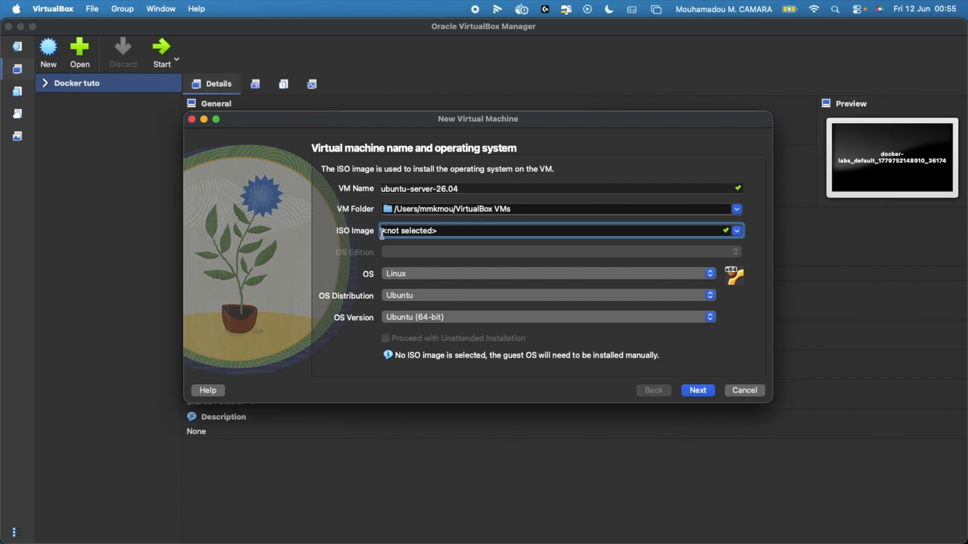
left_click(739, 232)
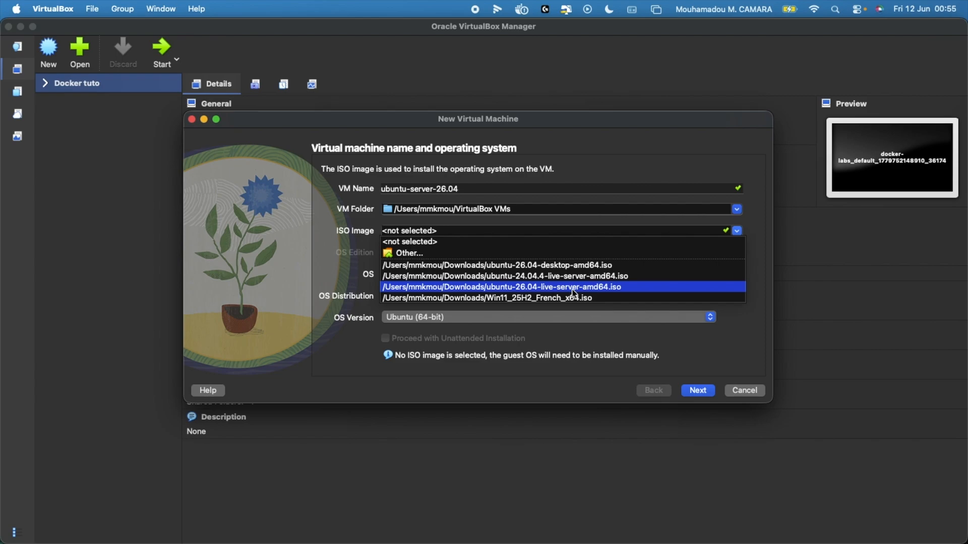
left_click(523, 288)
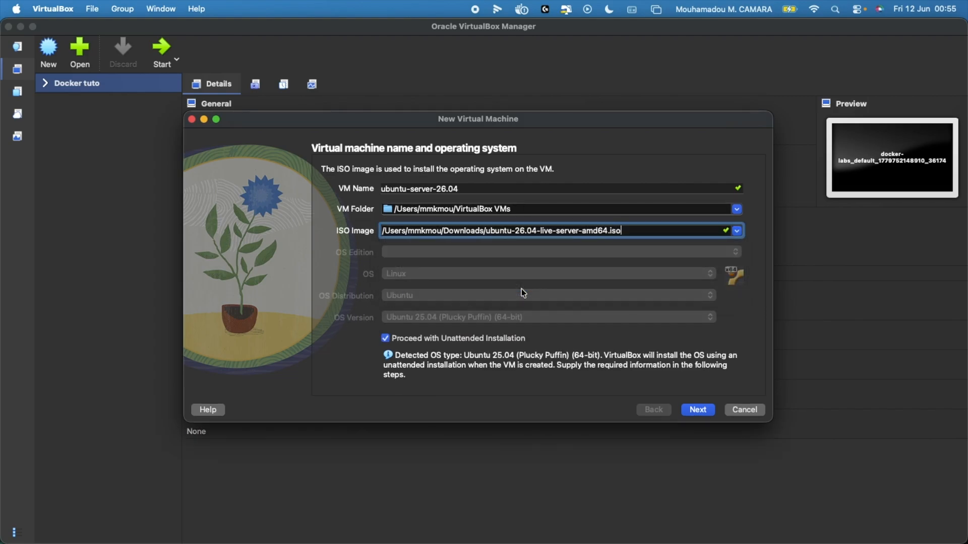
left_click(386, 338)
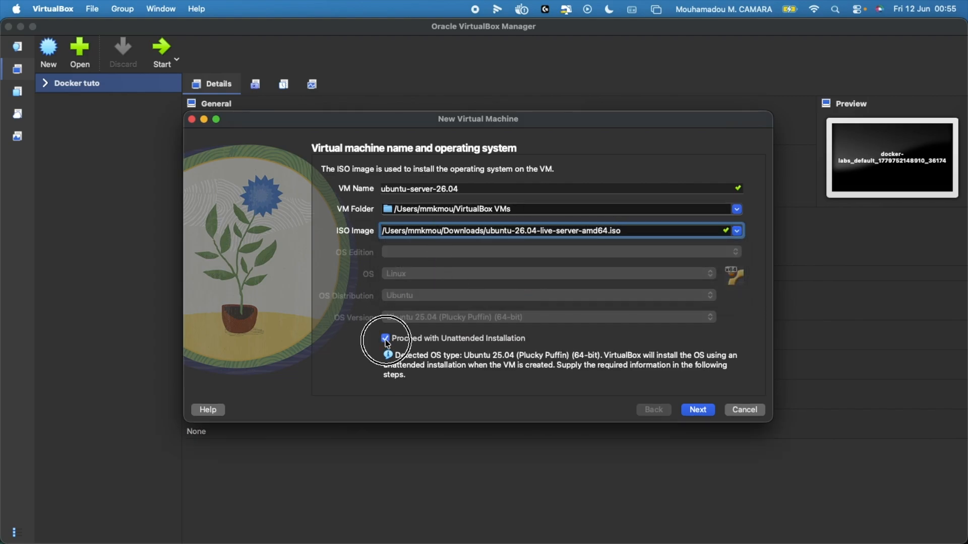
left_click(697, 413)
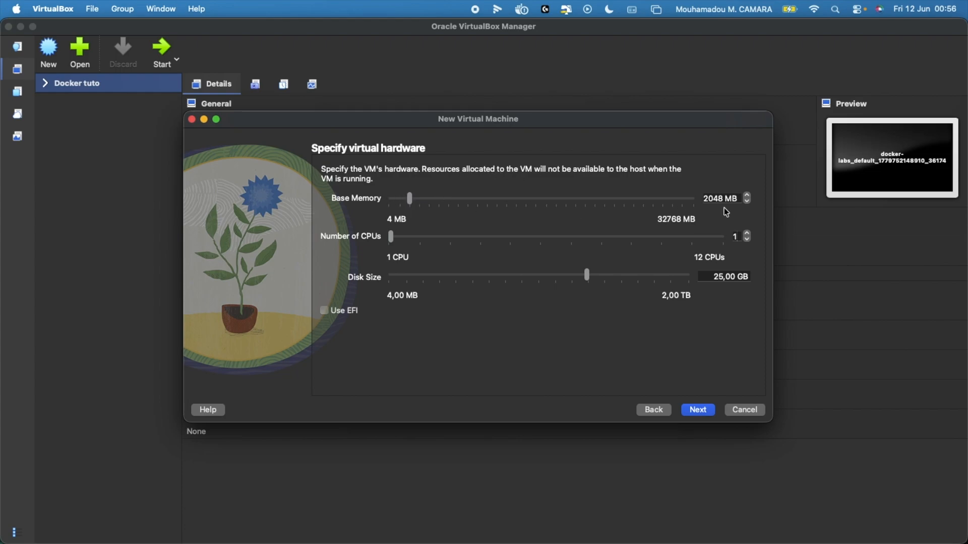
Set the virtual machine's base memory to 4096 MB.
left_click(708, 199)
key("Delete")
key("Delete")
key("Delete")
key("BackSpace")
type("40")
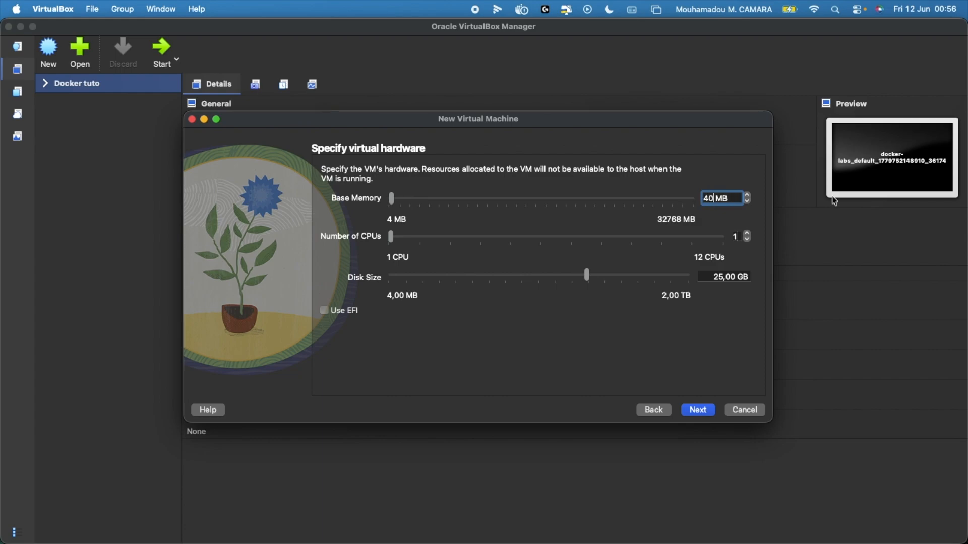
type("96")
Keep the disk size at 25 GB, review the configuration summary and create the virtual machine.
left_click(719, 279)
left_click(719, 279)
left_click(734, 279)
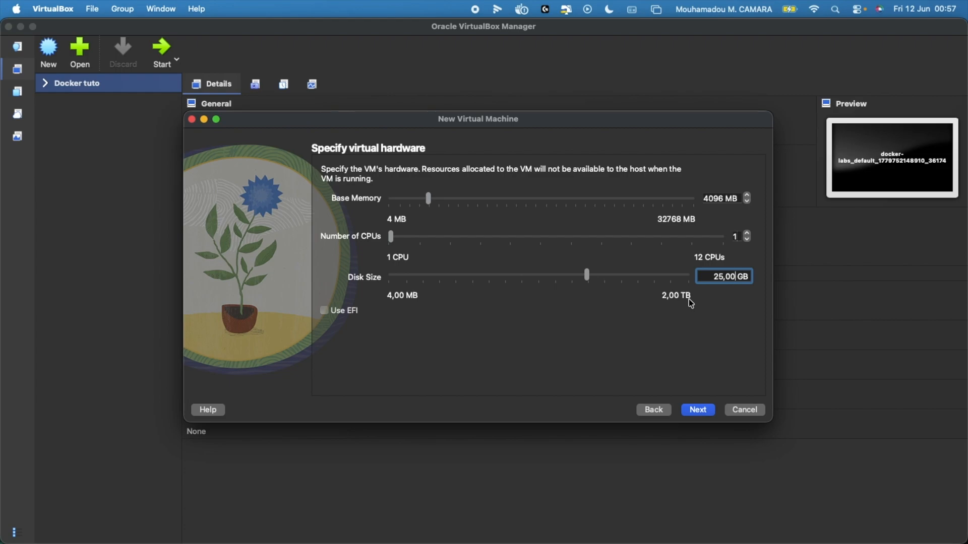
left_click(696, 411)
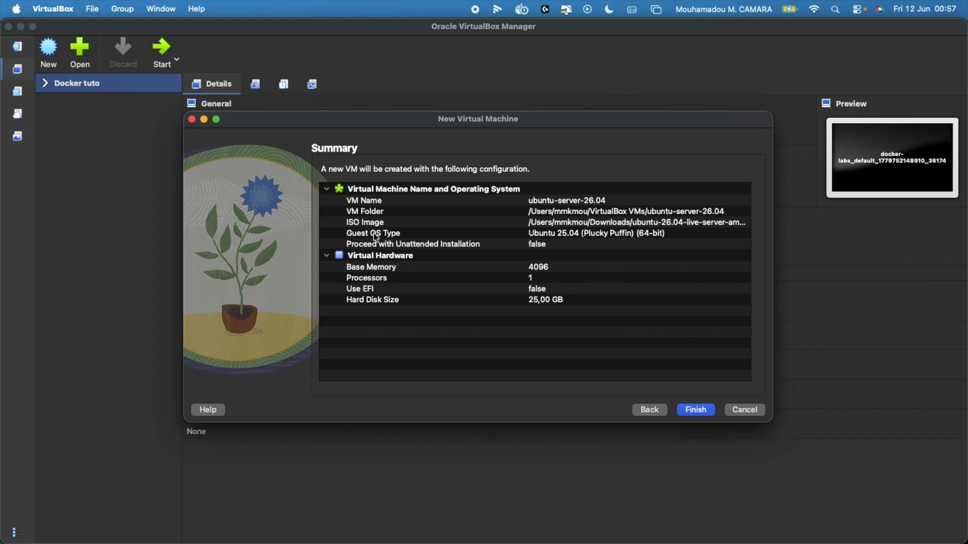
left_click(697, 412)
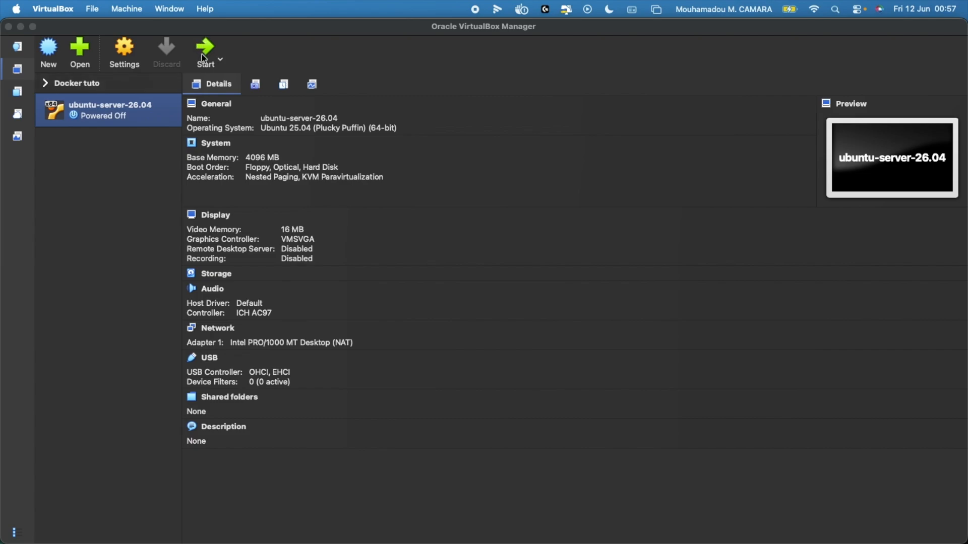
Start the ubuntu-server-26.04 machine, maximize its window and boot the Try or Install Ubuntu Server entry.
left_click(127, 208)
left_click(210, 50)
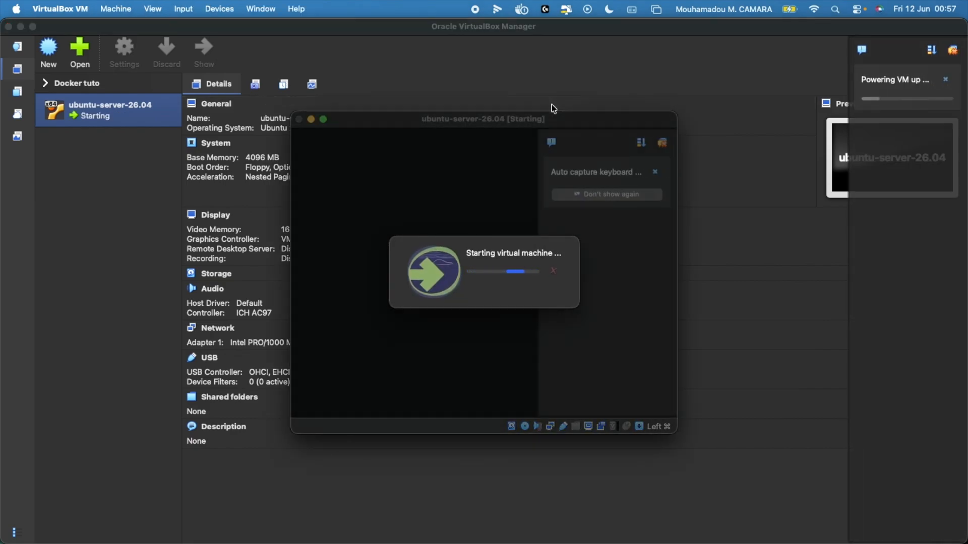
double_click(514, 121)
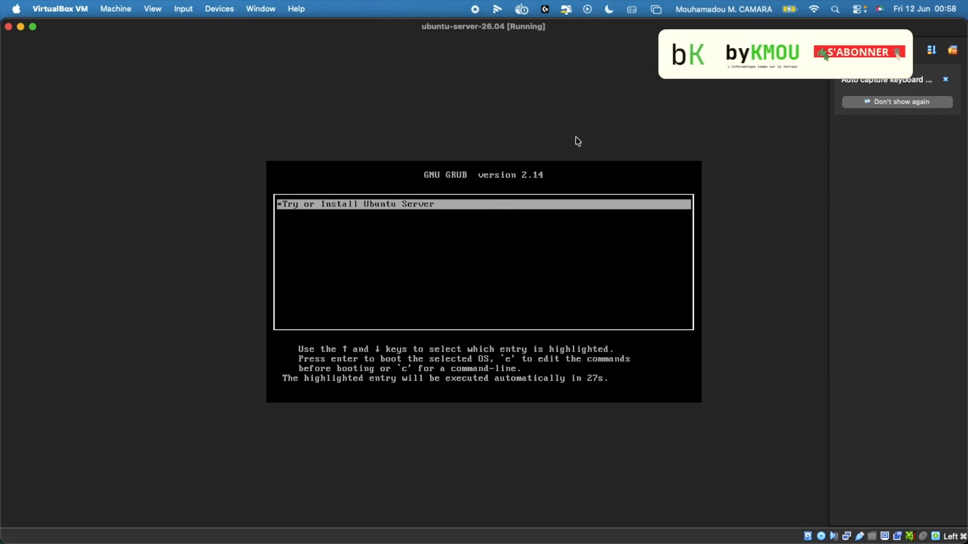
key("Down")
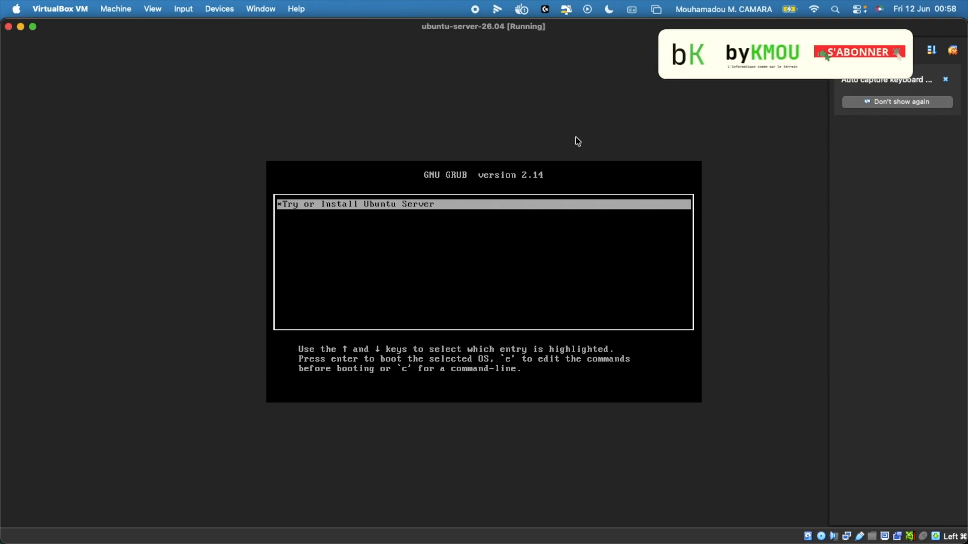
key("Return")
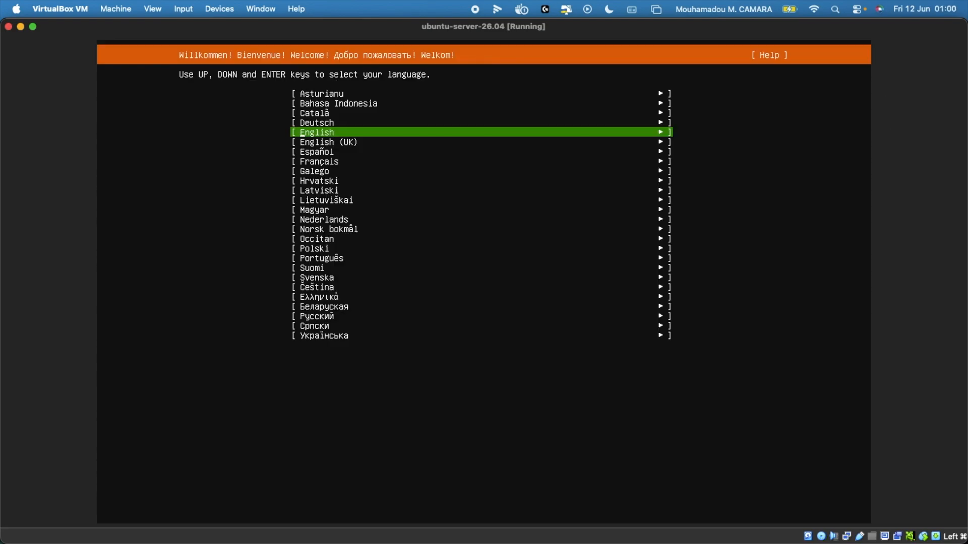
Choose Français as the installer language.
key("Down")
key("Down")
key("Down")
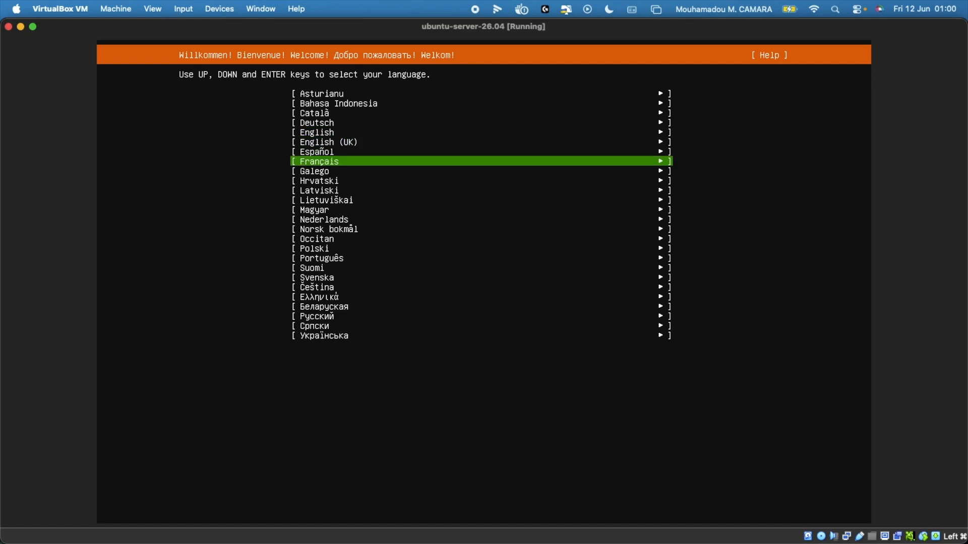
key("Return")
Keep the French keyboard layout with the French (legacy, alt.) variant and confirm the keyboard configuration.
key("Down")
key("Up")
key("Up")
key("Up")
key("Up")
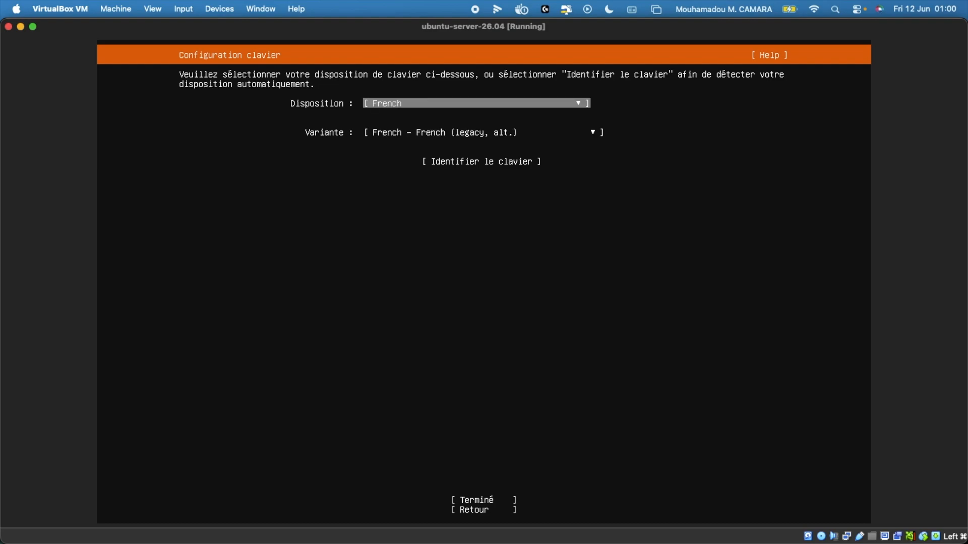
key("Down")
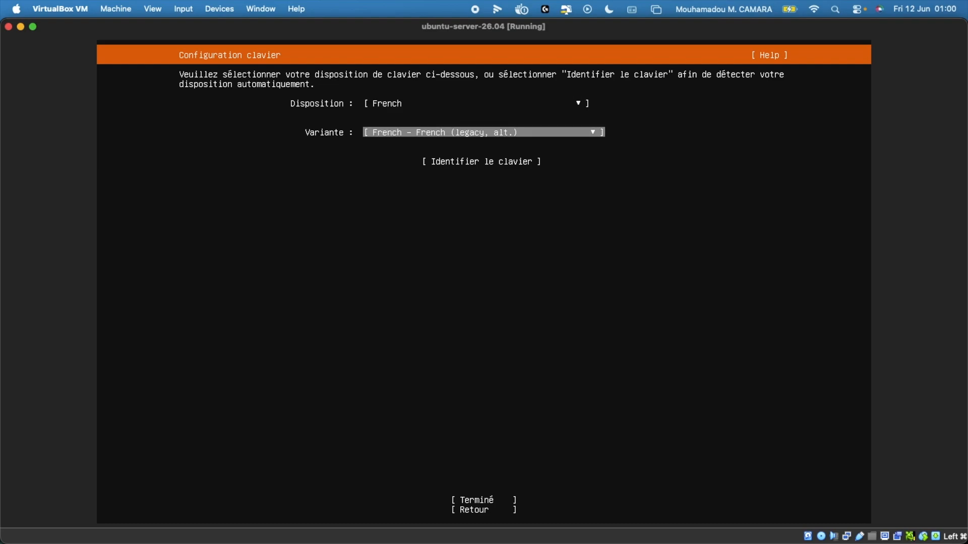
key("Down")
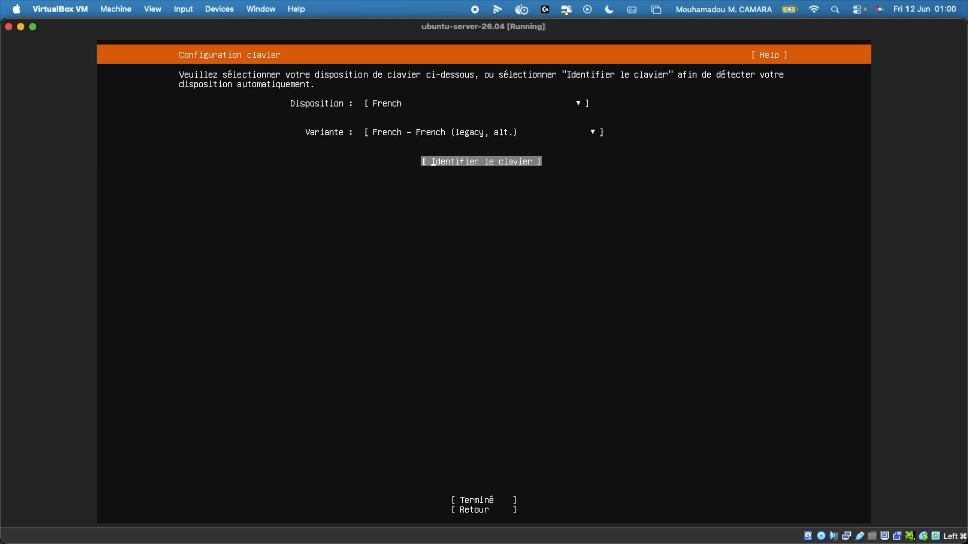
key("Up")
key("Up")
key("Down")
key("Down")
key("Down")
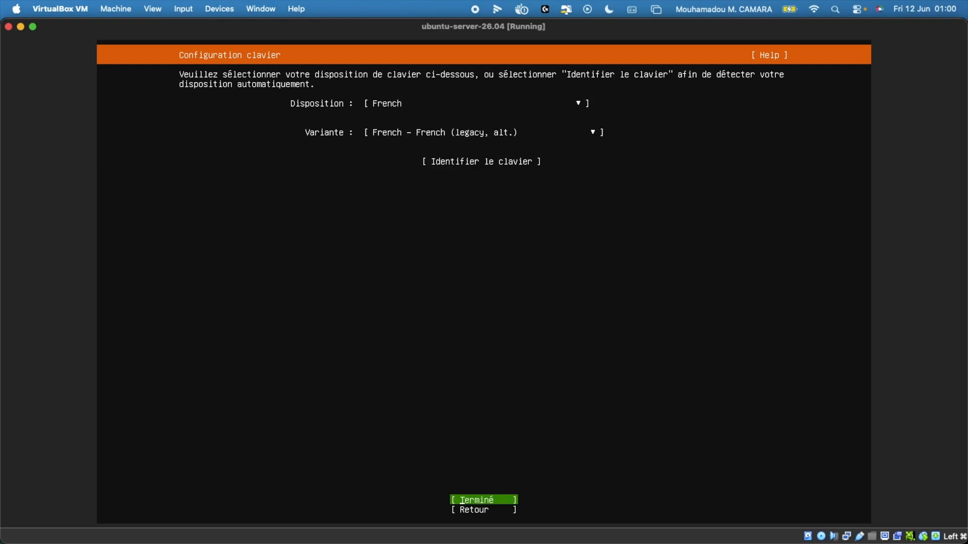
key("Return")
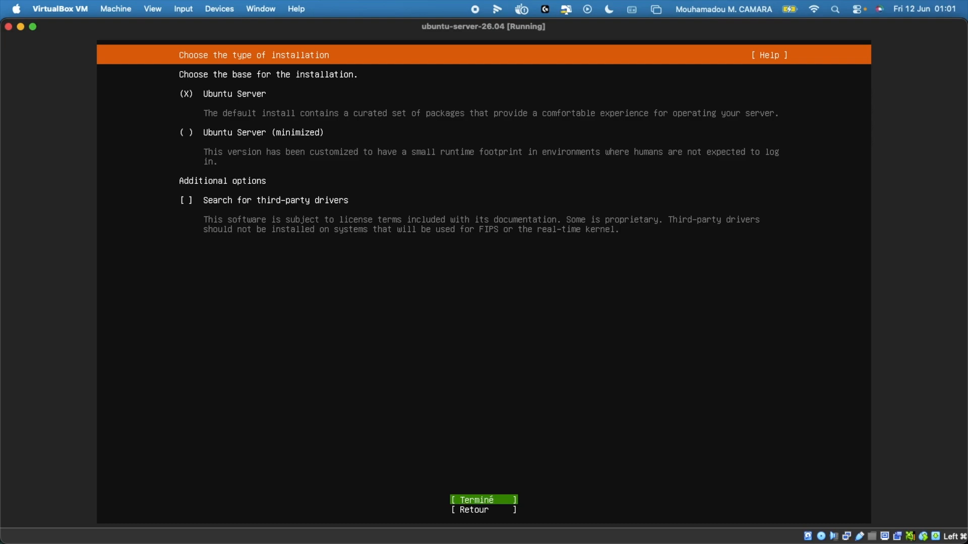
Select the standard Ubuntu Server base without the third-party driver search and confirm the installation type.
key("Down")
key("Up")
key("Up")
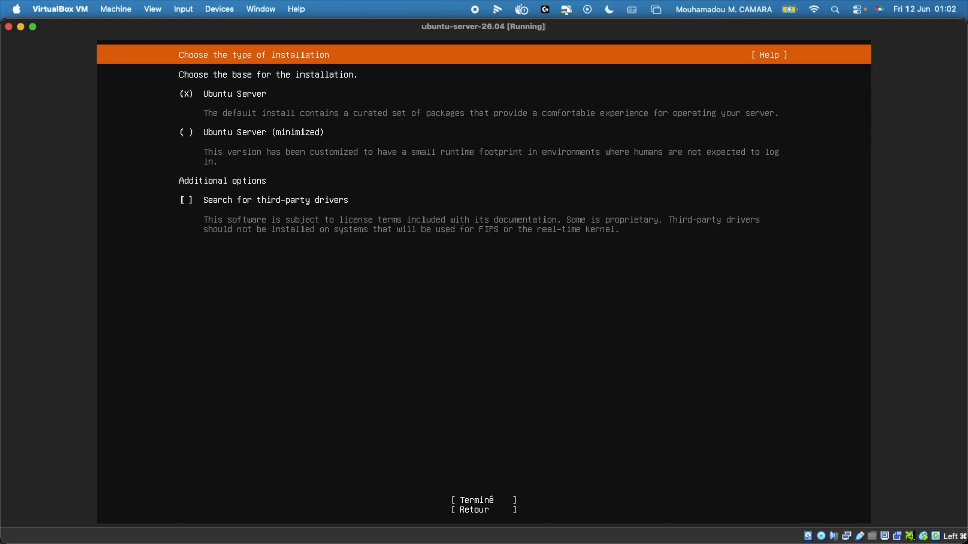
key("Tab")
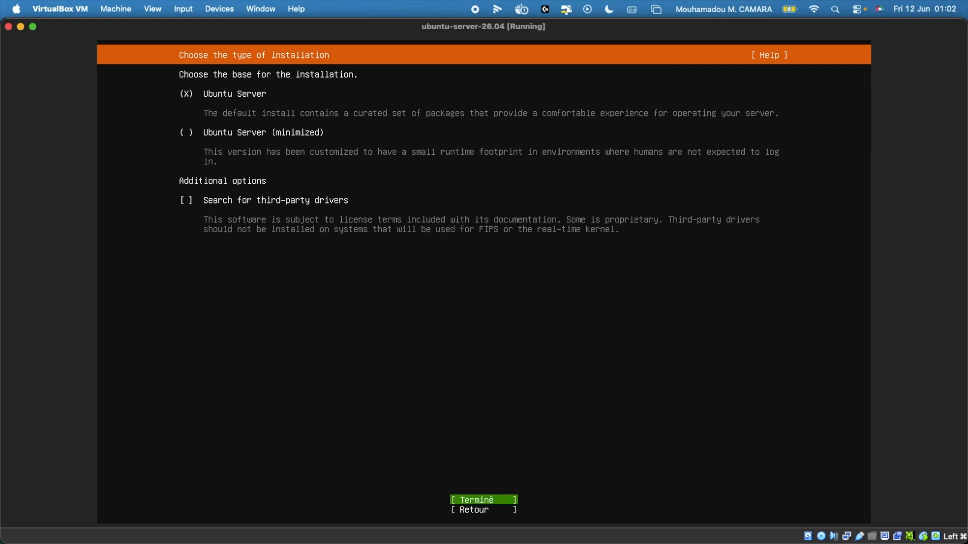
key("shift+Tab")
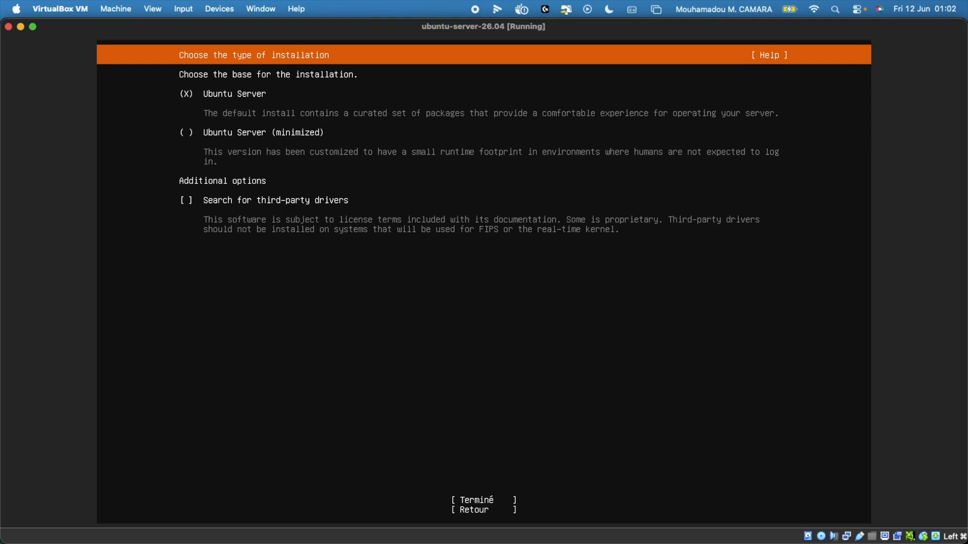
key("Down")
key("space")
key("Up")
key("space")
key("Tab")
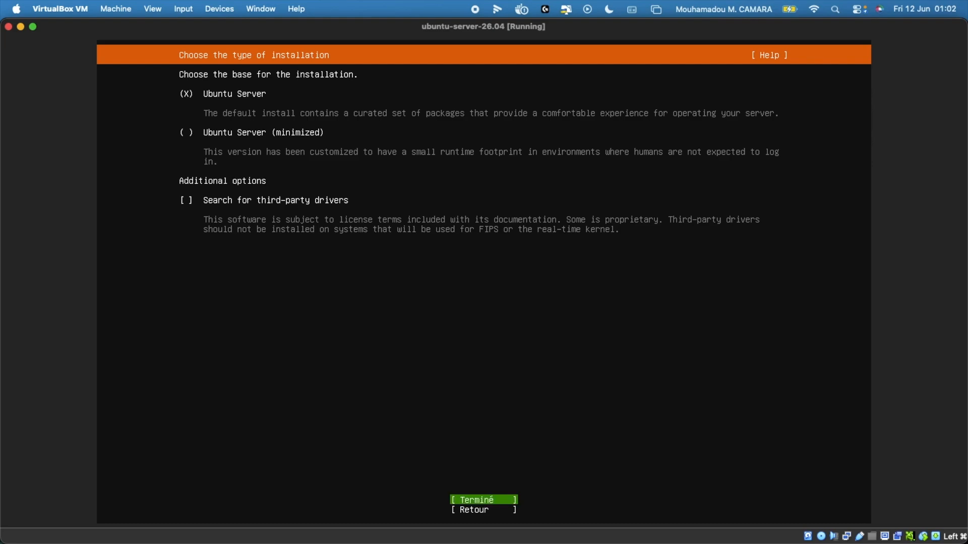
key("Return")
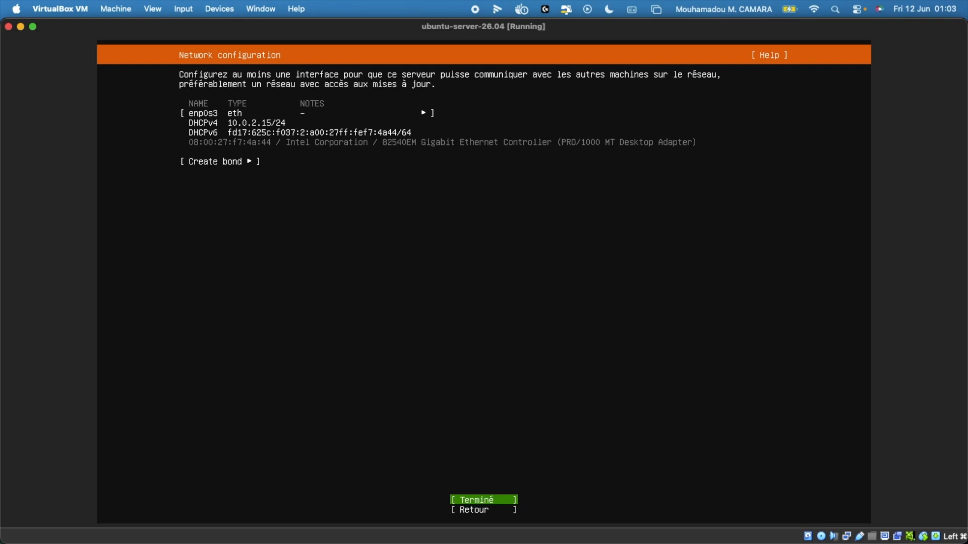
Accept the detected network configuration, leave the proxy address blank and keep the default Ubuntu archive mirror.
key("Return")
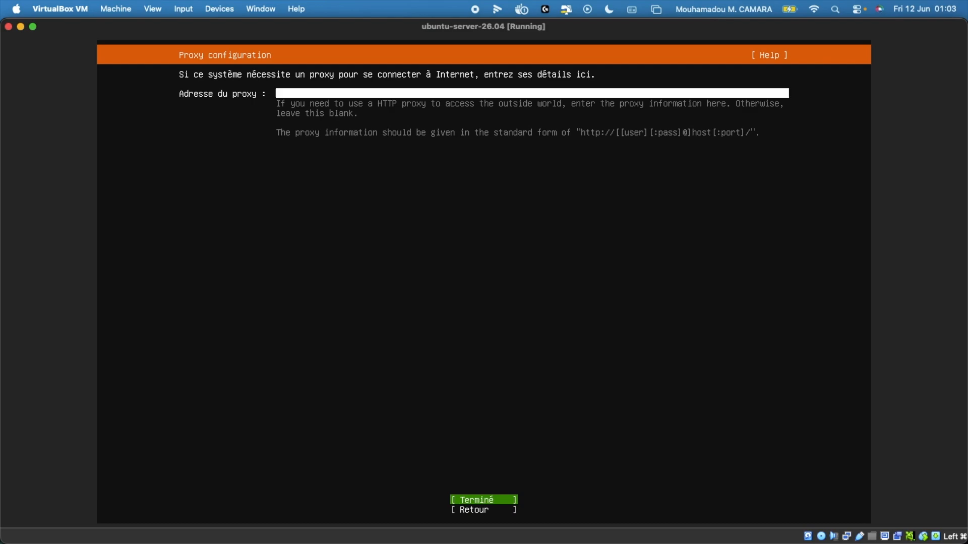
key("Return")
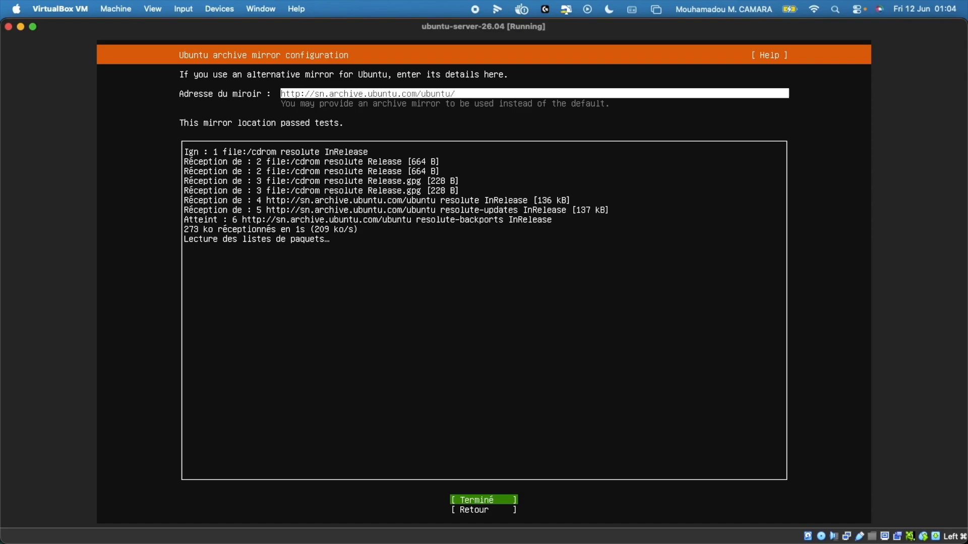
key("Return")
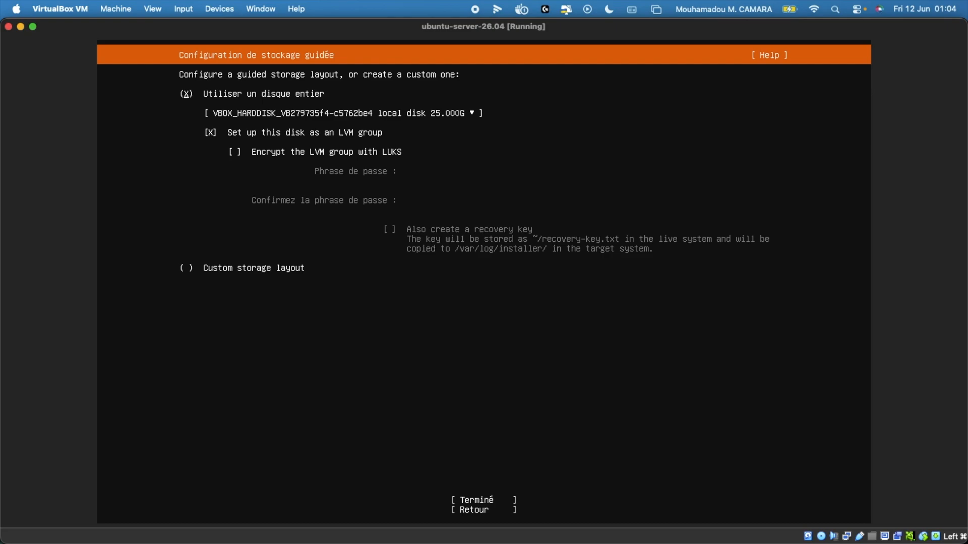
key("Down")
key("Down")
key("space")
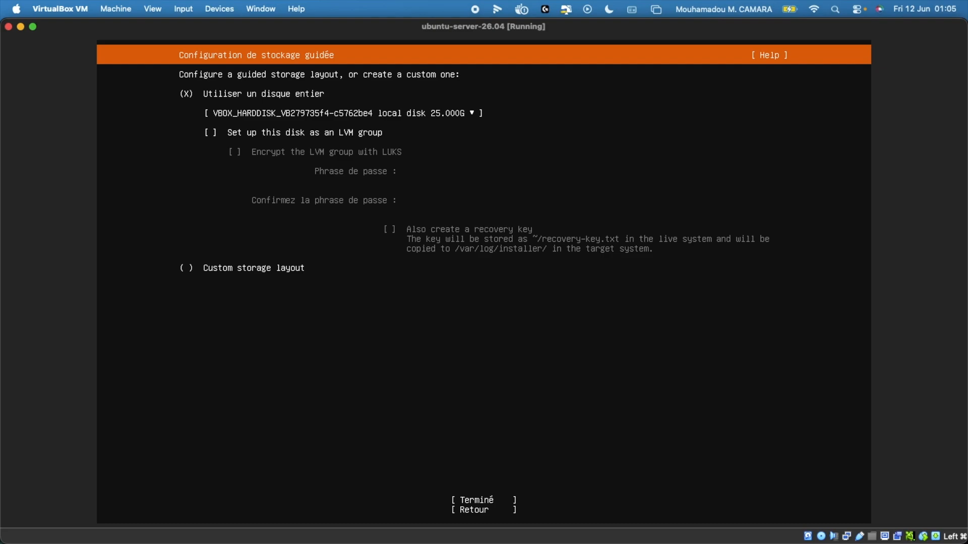
key("Down")
key("space")
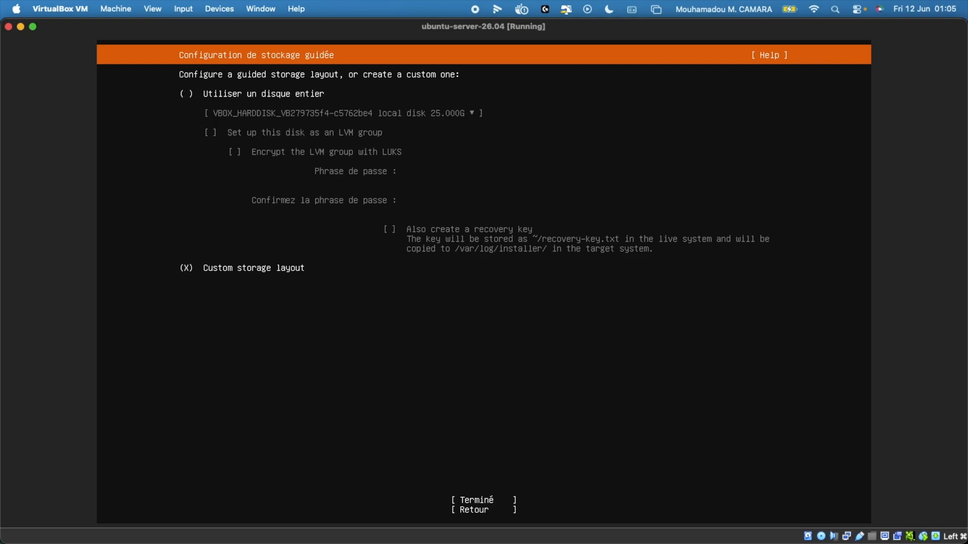
key("Tab")
key("Return")
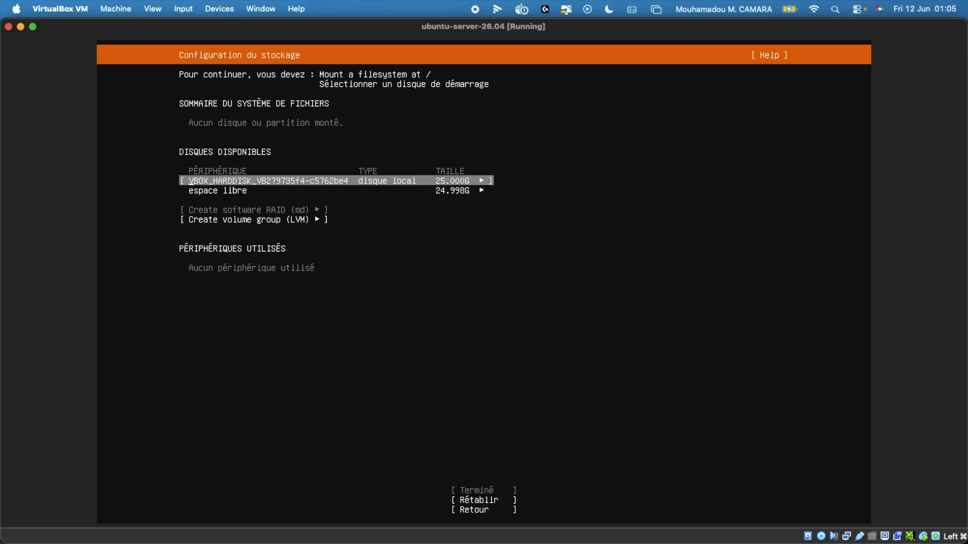
key("Down")
key("Up")
key("Down")
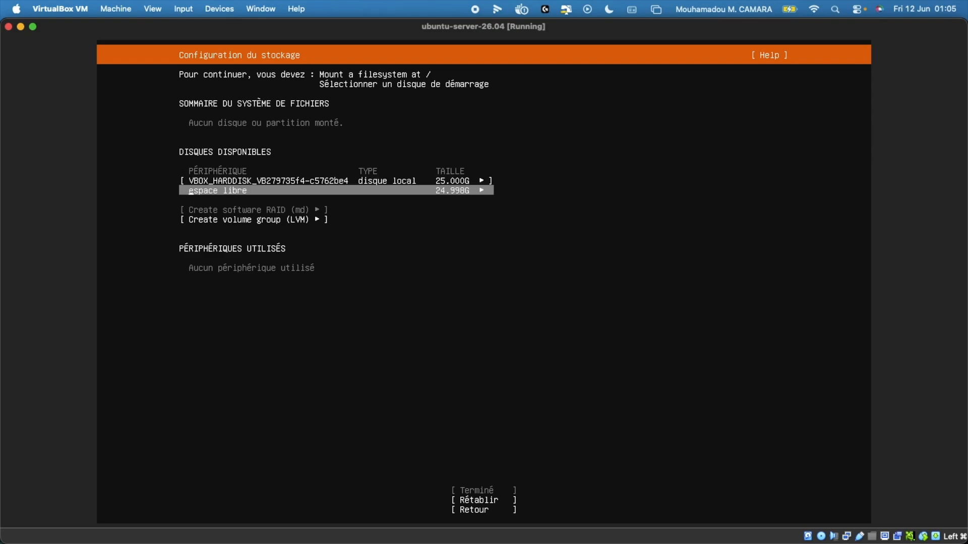
key("Down")
key("Down")
key("Up")
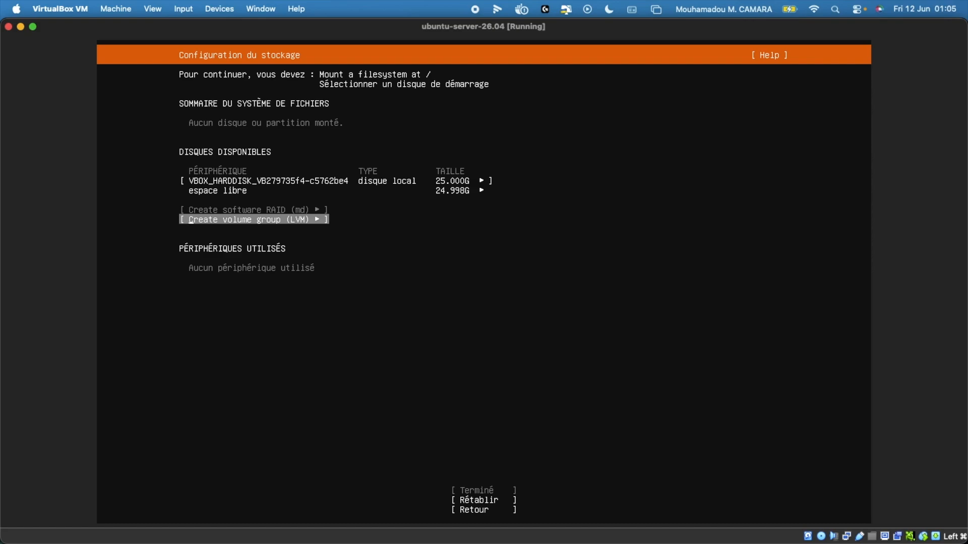
key("Up")
key("Down")
key("Down")
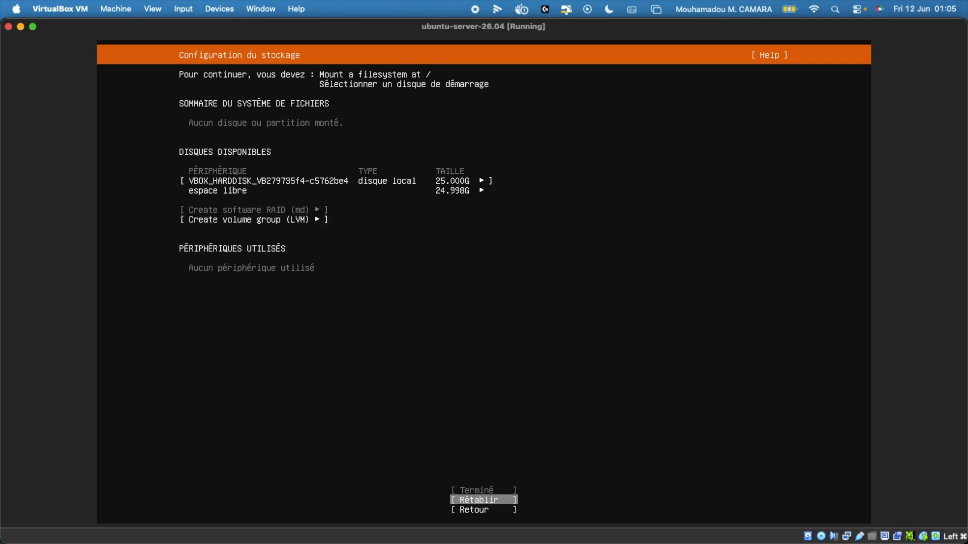
key("Down")
key("Return")
Use the entire 25 GB disk with the LVM group option disabled and confirm the guided storage layout.
key("Down")
key("Down")
key("Up")
key("Down")
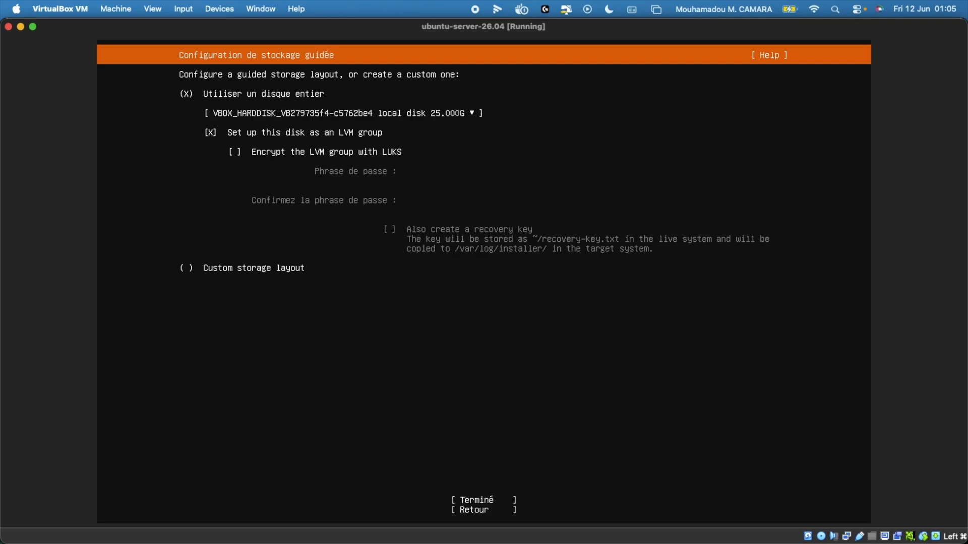
key("space")
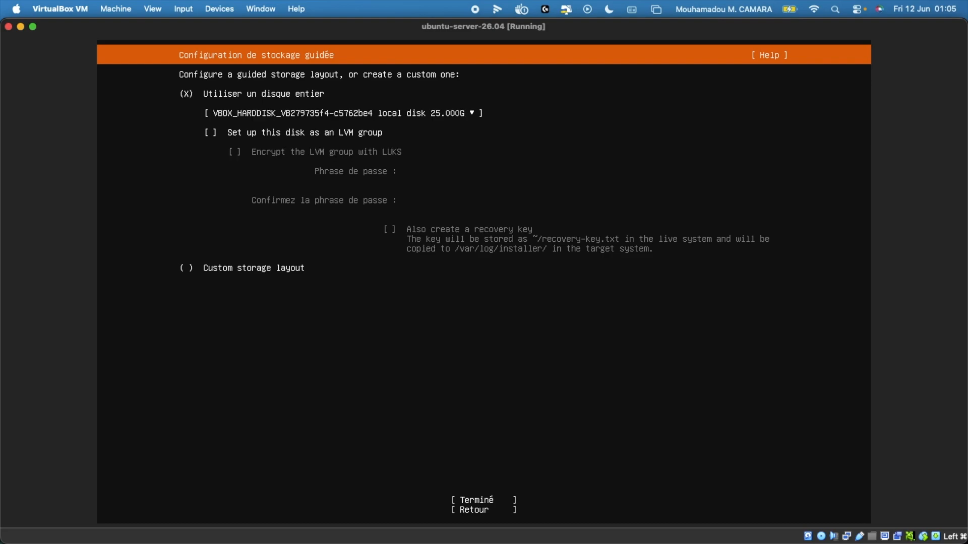
key("Up")
key("Down")
key("Tab")
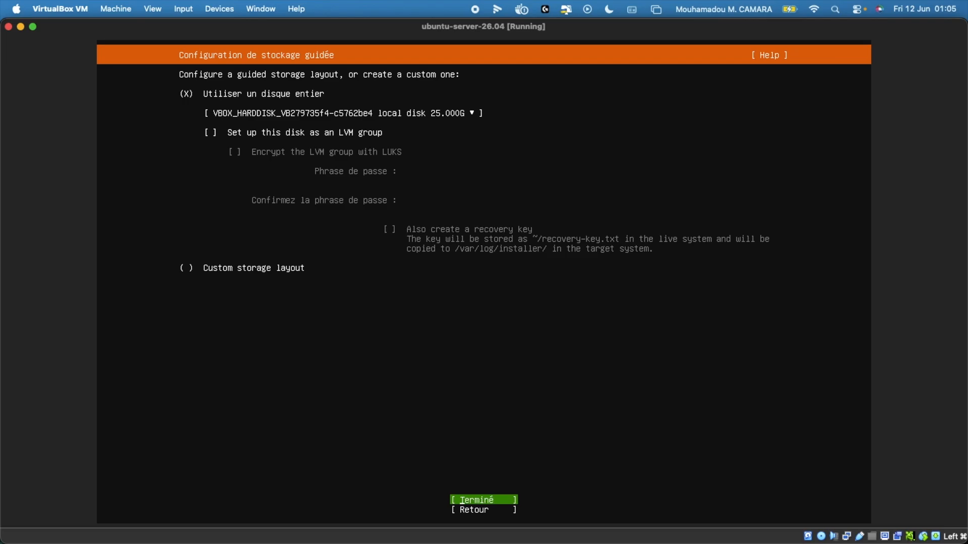
key("Return")
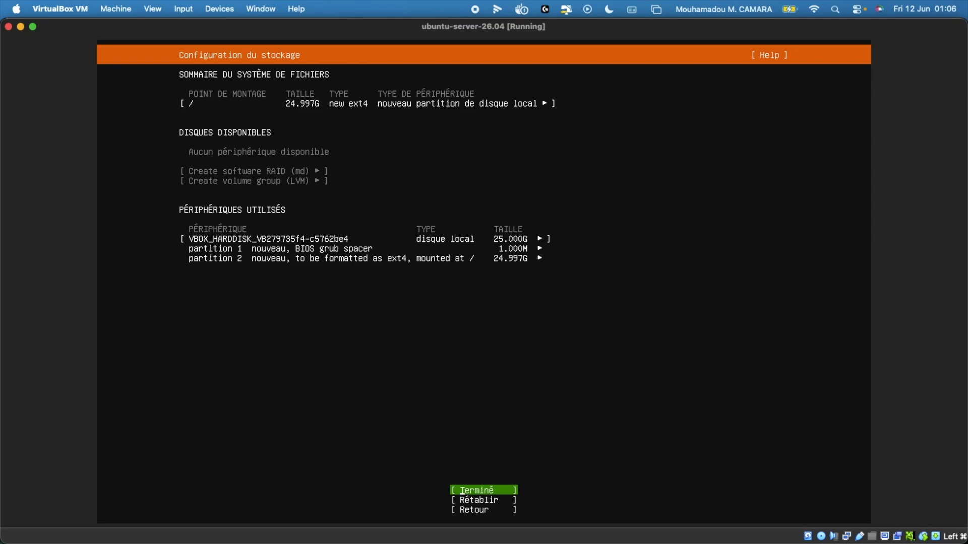
Accept the storage summary and confirm formatting the disk to begin the installation.
key("Return")
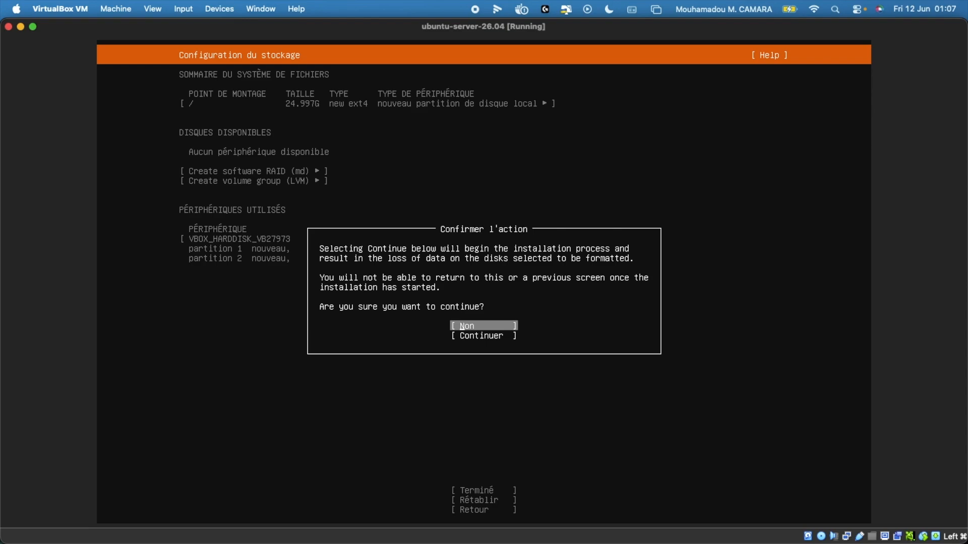
key("Down")
key("Return")
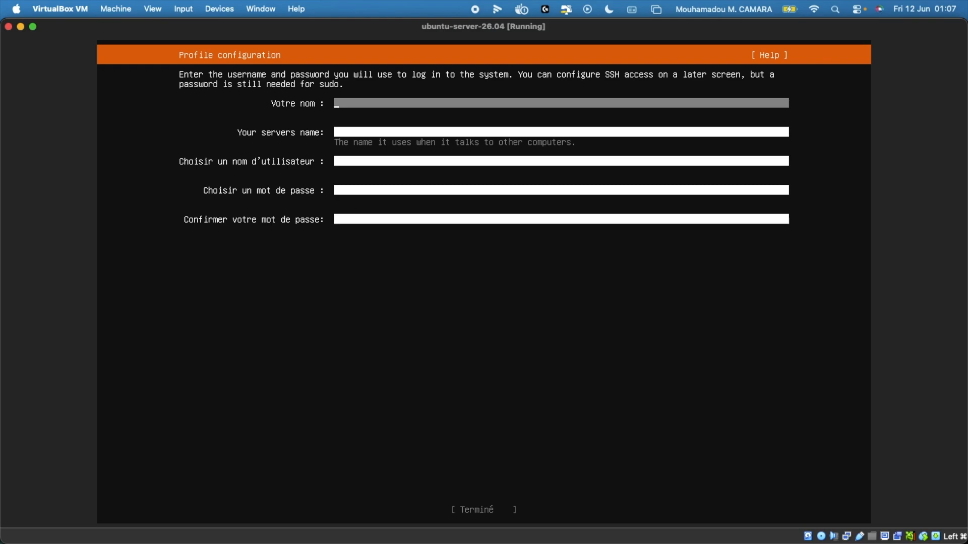
Fill in the profile with the user's name, the server name ubuntu-server and the login username.
type("mmkmou")
key("Tab")
type("u")
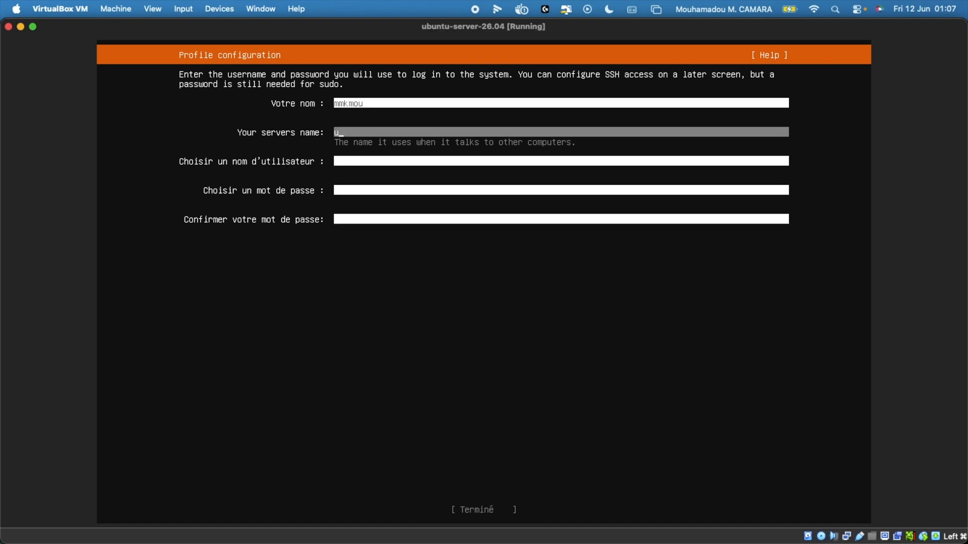
type("bunti")
key("BackSpace")
type("u-server")
key("Tab")
type(",")
type("mmkm")
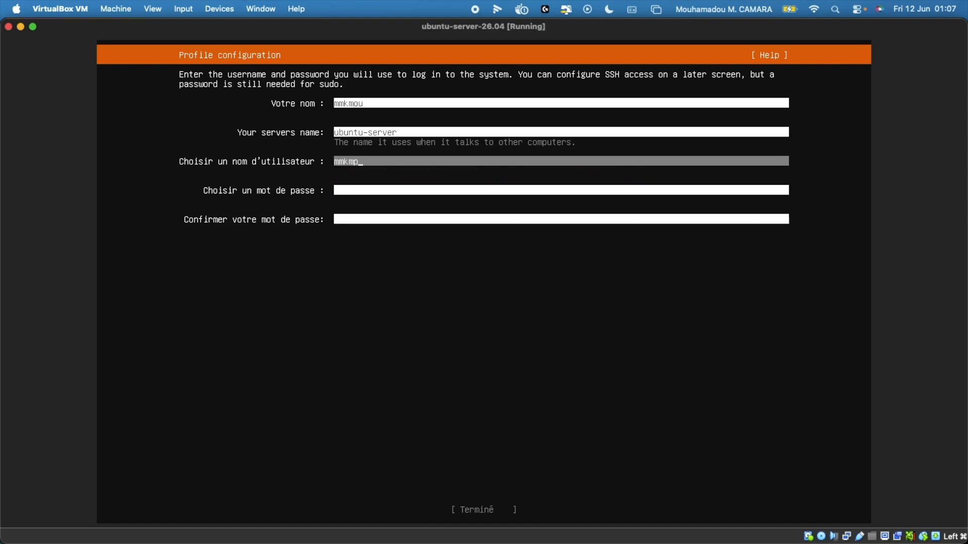
type("ou")
key("Tab")
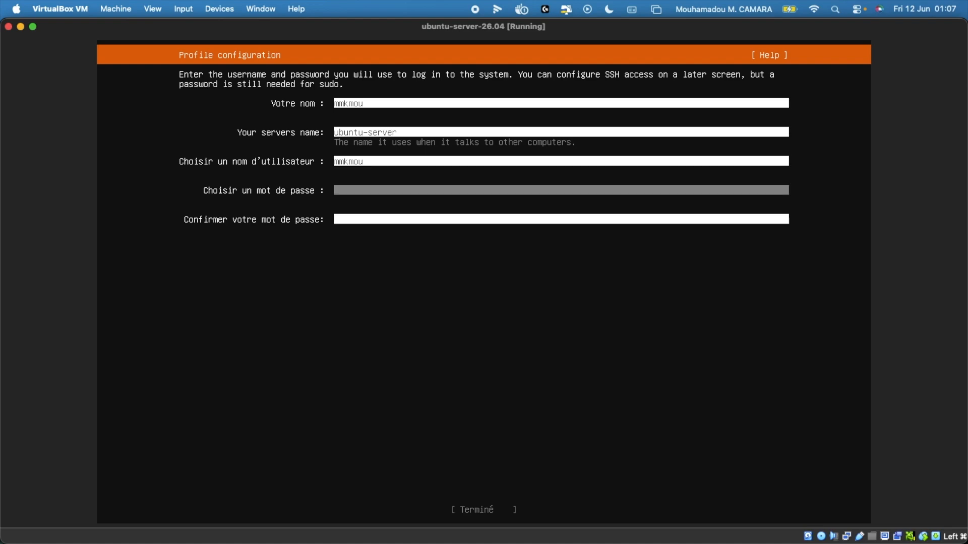
Enter and confirm the account password, then submit the profile configuration.
type("*********")
key("Tab")
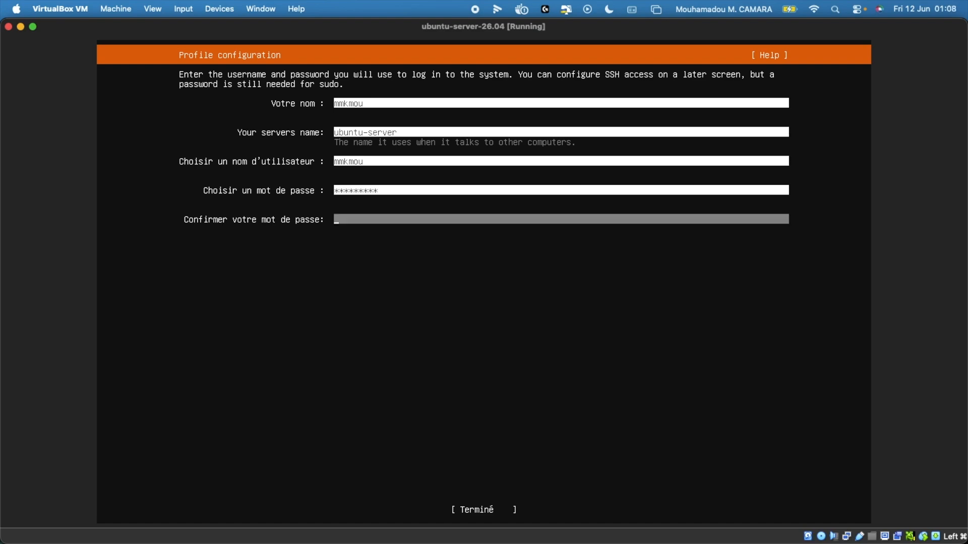
type("*********")
key("Tab")
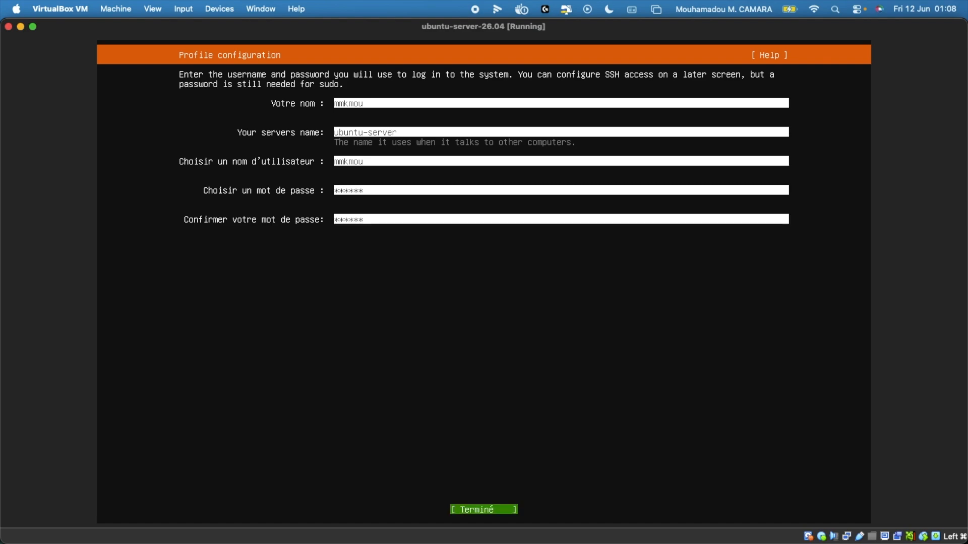
key("Return")
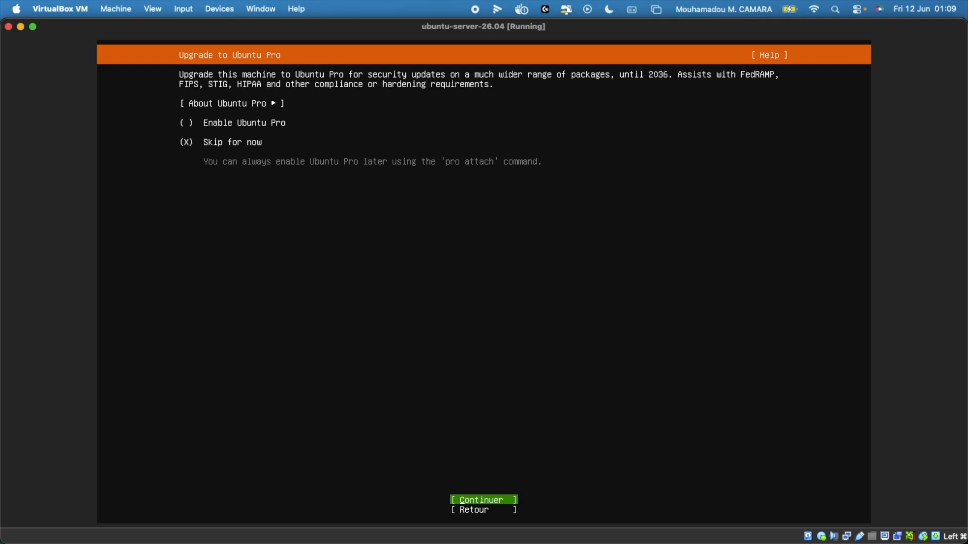
Keep Skip for now selected for the Ubuntu Pro upgrade and continue to the SSH configuration.
key("Up")
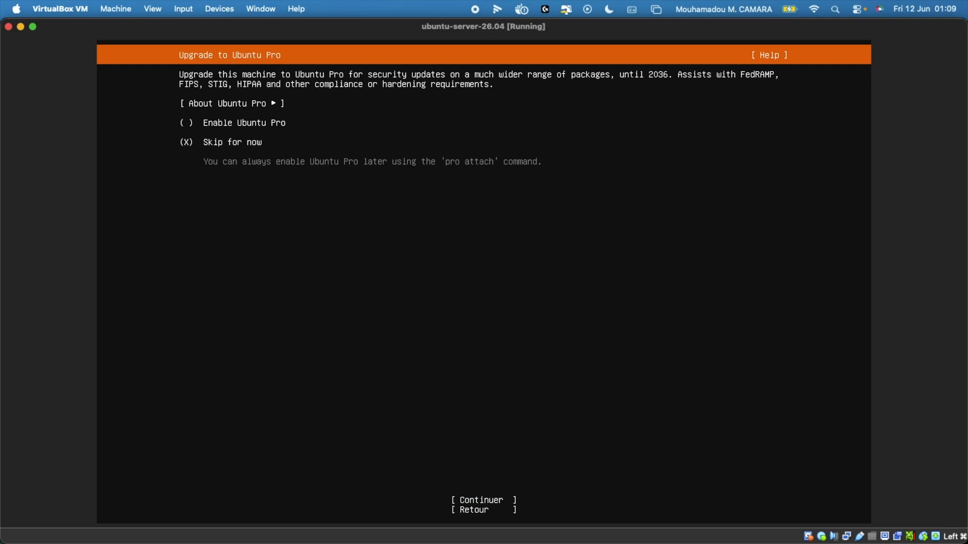
key("Down")
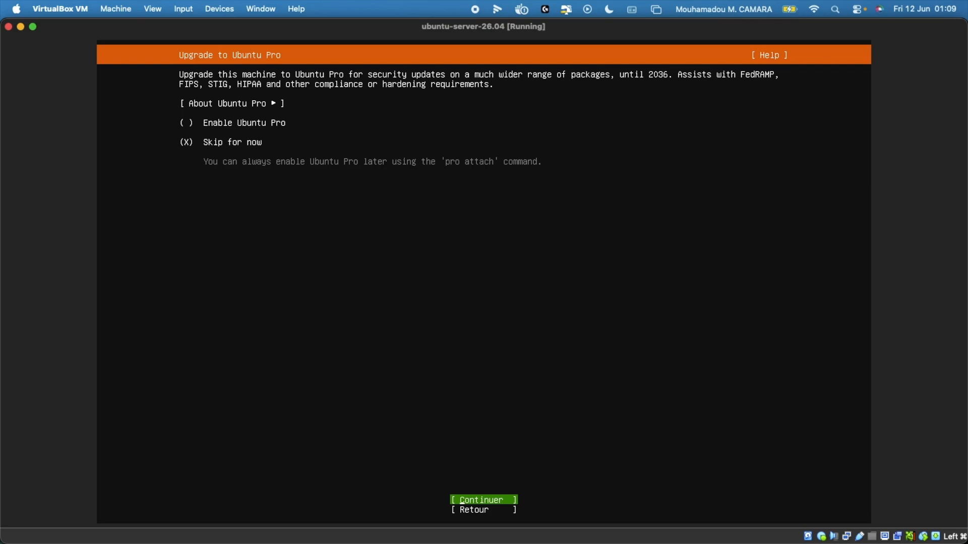
key("Return")
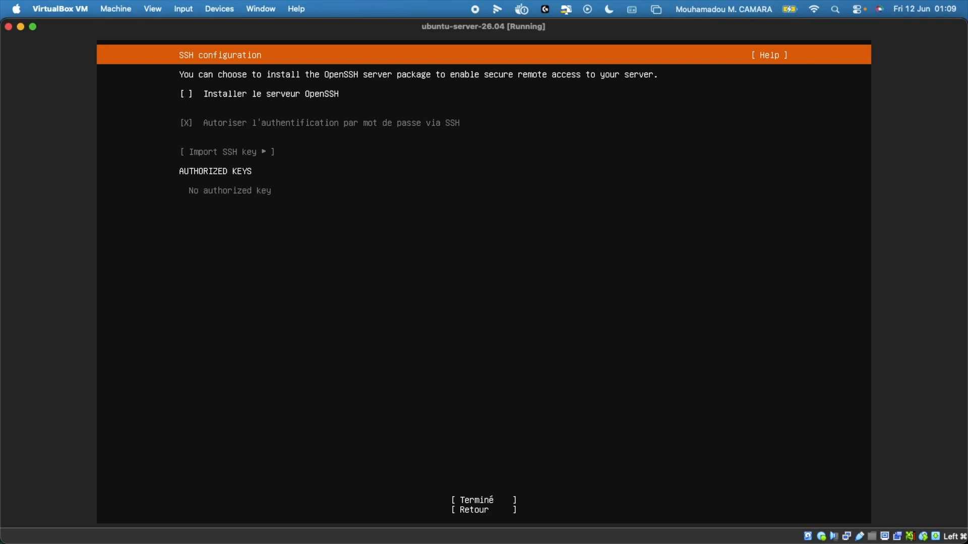
Enable installation of the OpenSSH server and submit the SSH configuration.
key("space")
key("Down")
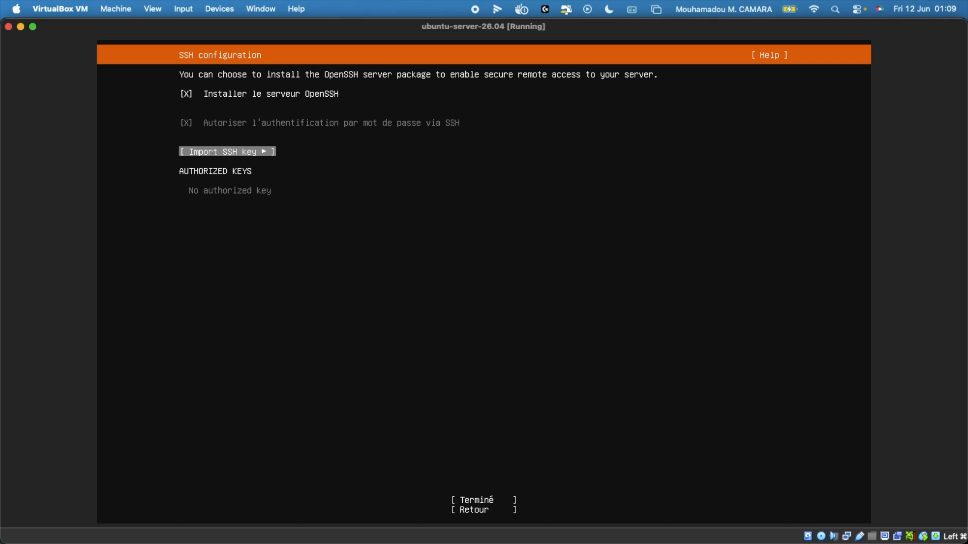
key("Tab")
key("Return")
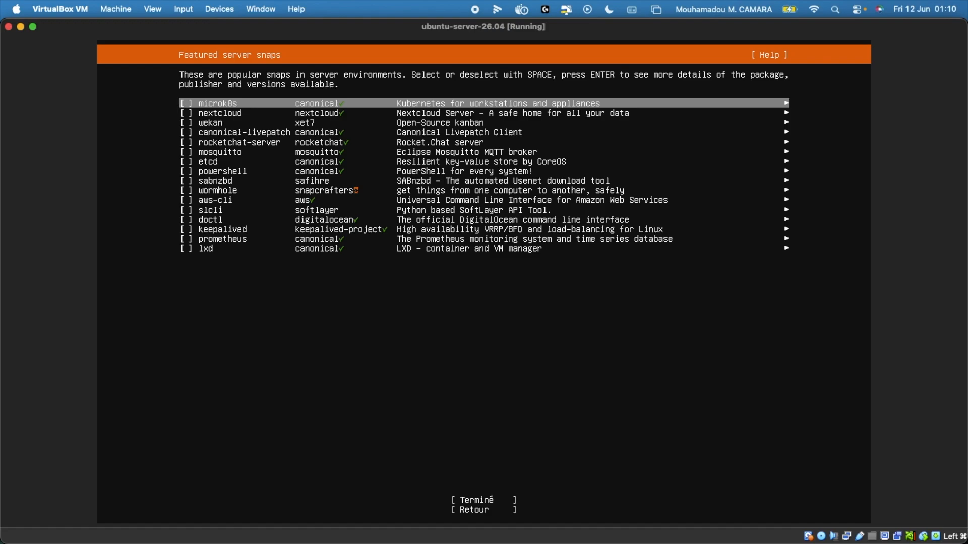
Continue without selecting any featured server snaps, and reboot the machine once the installation is complete.
key("Tab")
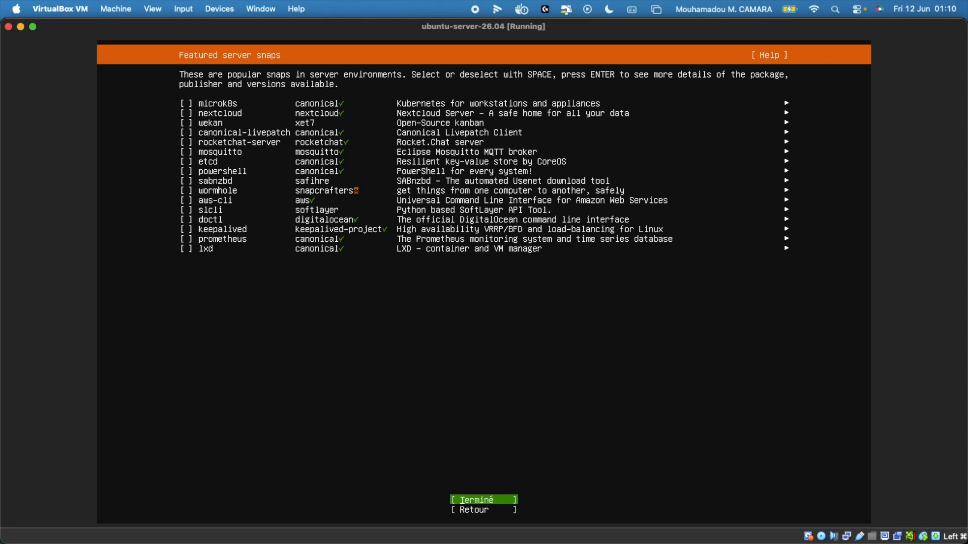
key("Return")
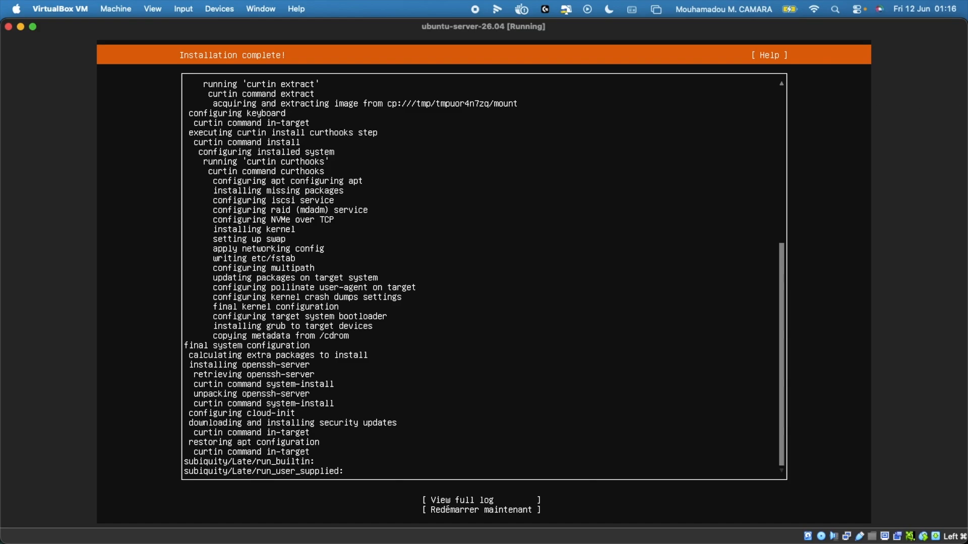
key("Tab")
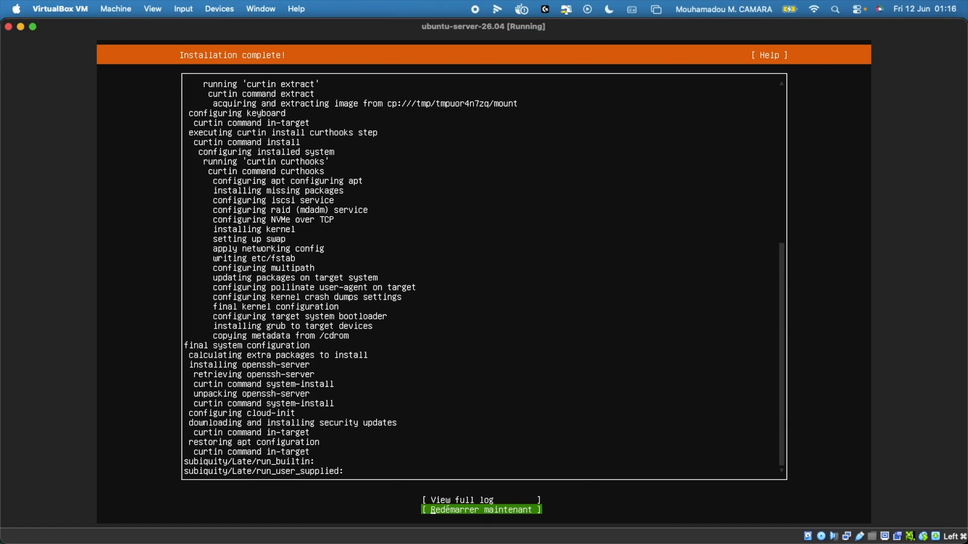
key("Return")
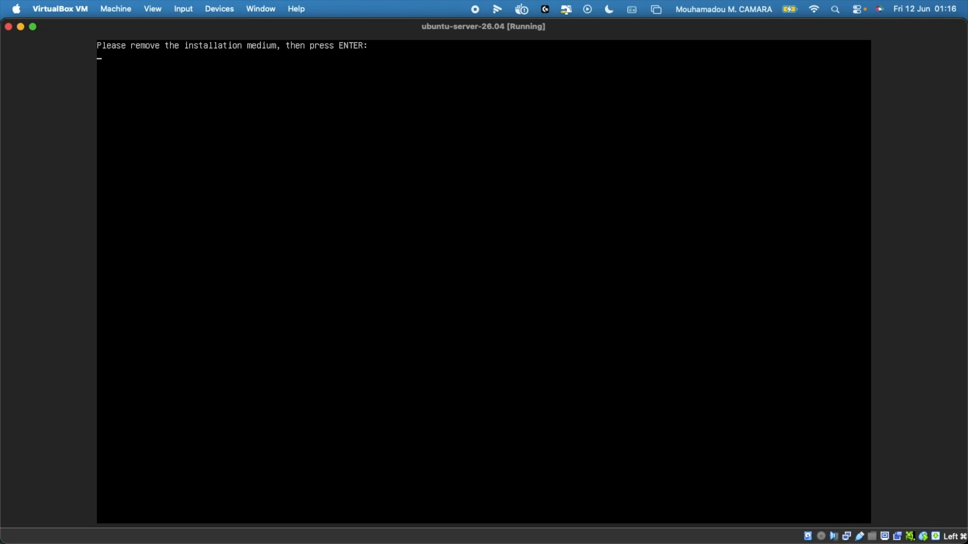
Check in the VirtualBox Manager storage settings of ubuntu-server-26.04 whether the installation ISO is still in the IDE optical drive.
key("ctrl+Up")
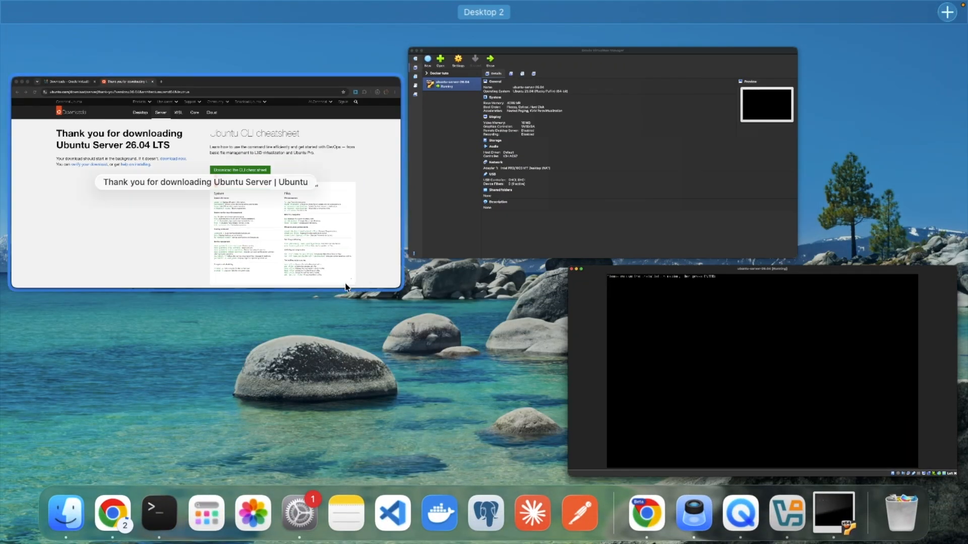
left_click(468, 204)
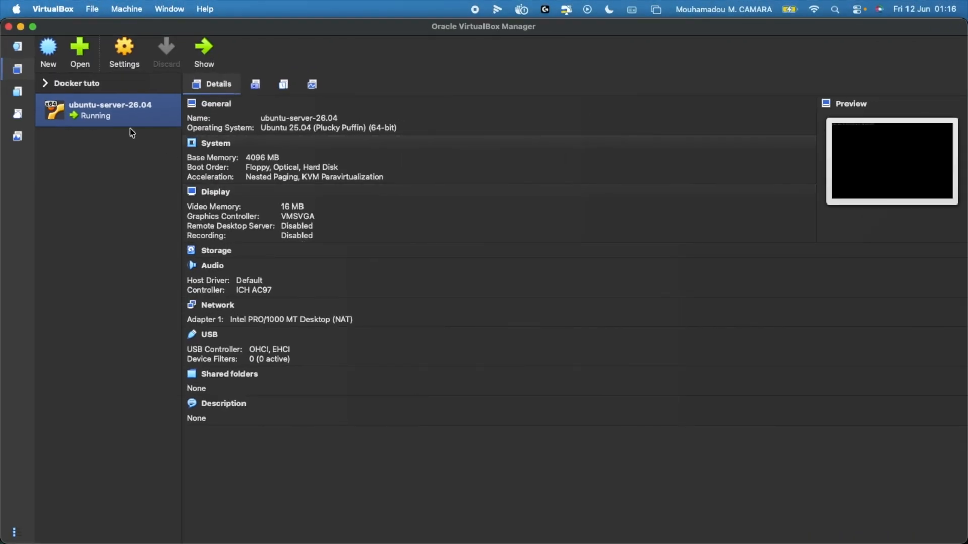
left_click(127, 53)
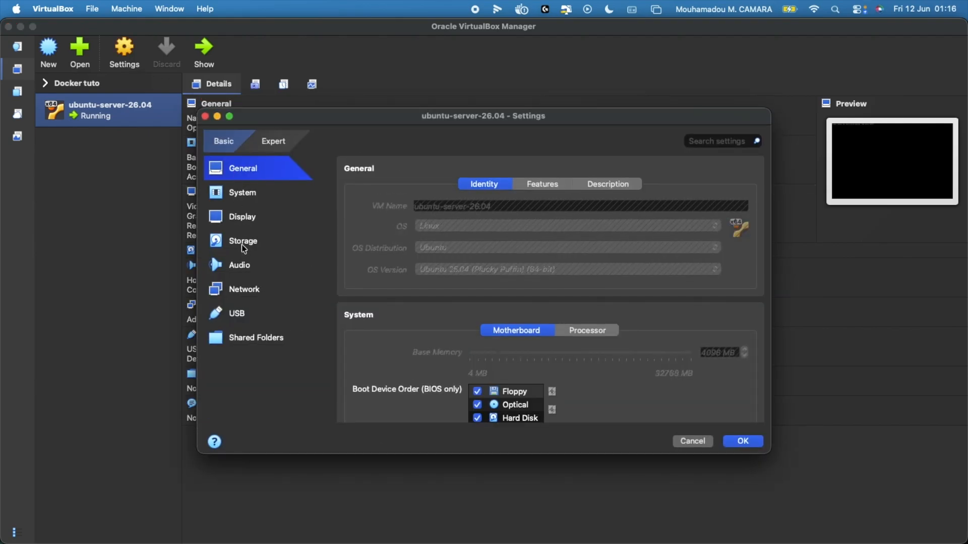
left_click(238, 248)
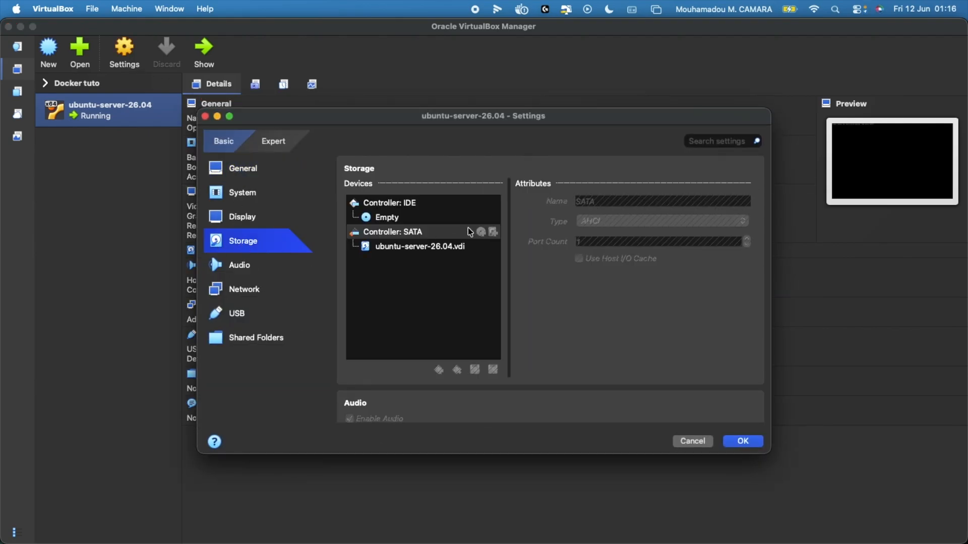
left_click(445, 220)
left_click(438, 248)
left_click(401, 217)
left_click(750, 205)
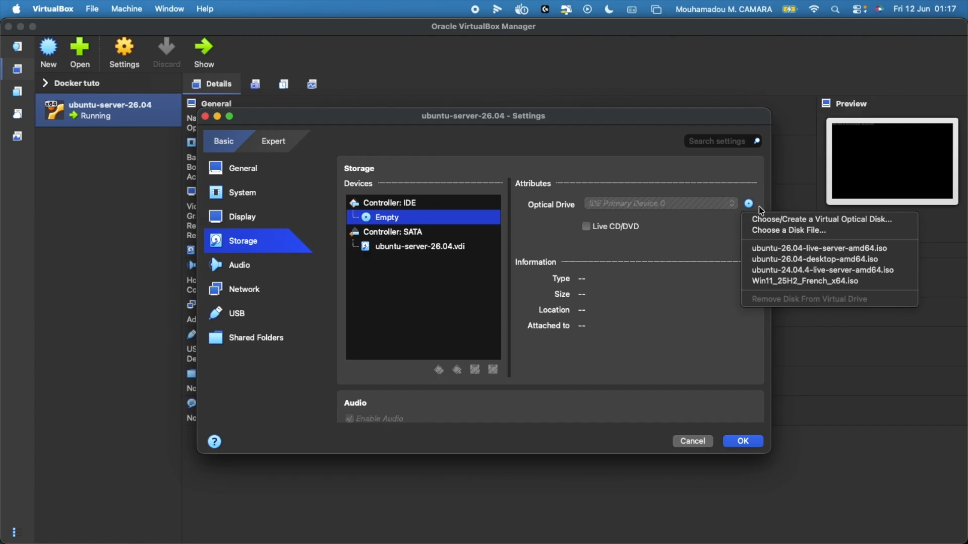
left_click(671, 231)
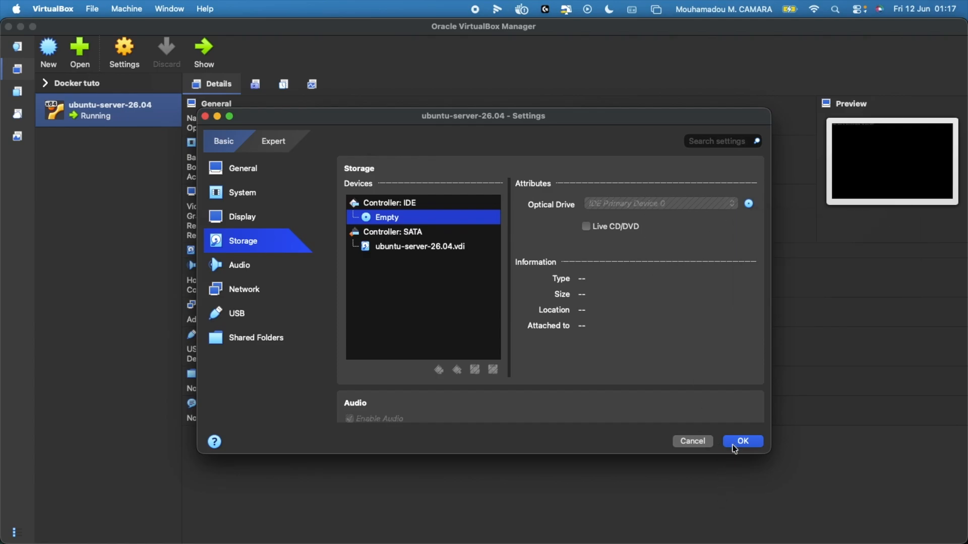
left_click(736, 448)
Switch back to the running ubuntu-server-26.04 machine and confirm the installation medium's removal so it reboots.
key("super+Tab")
key("super+Tab")
key("super+Tab")
key("super+Tab")
key("super+Tab")
key("super+Tab")
key("super+Tab")
key("super+Tab")
key("super+Tab")
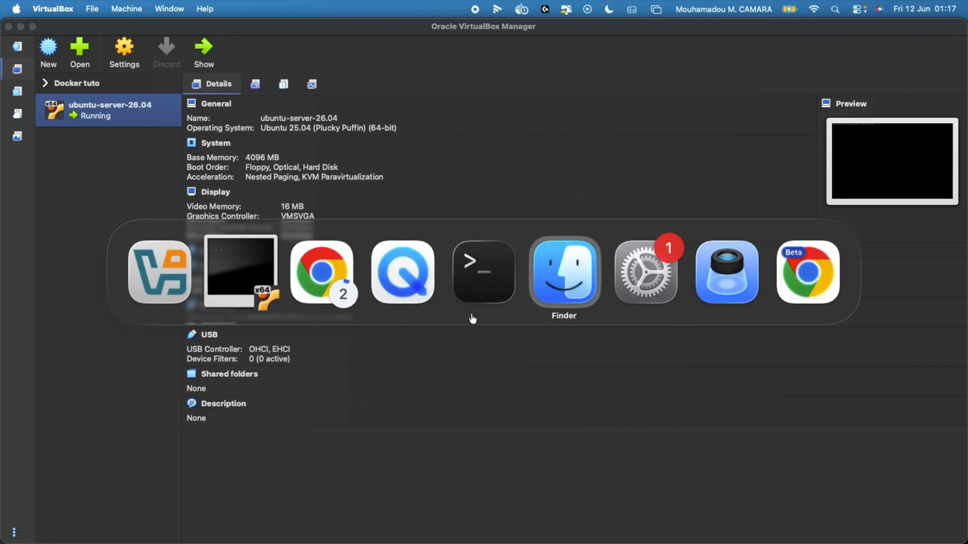
key("super+Tab")
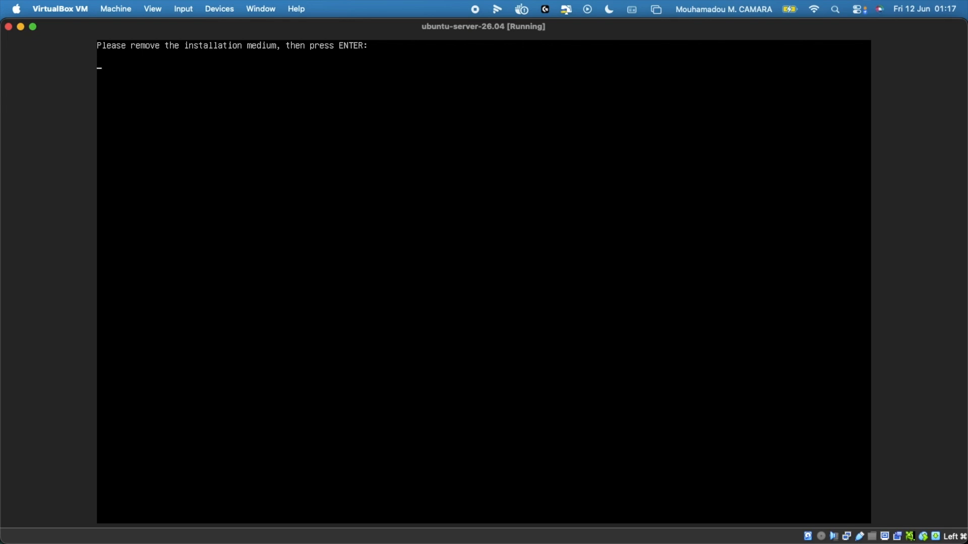
key("Return")
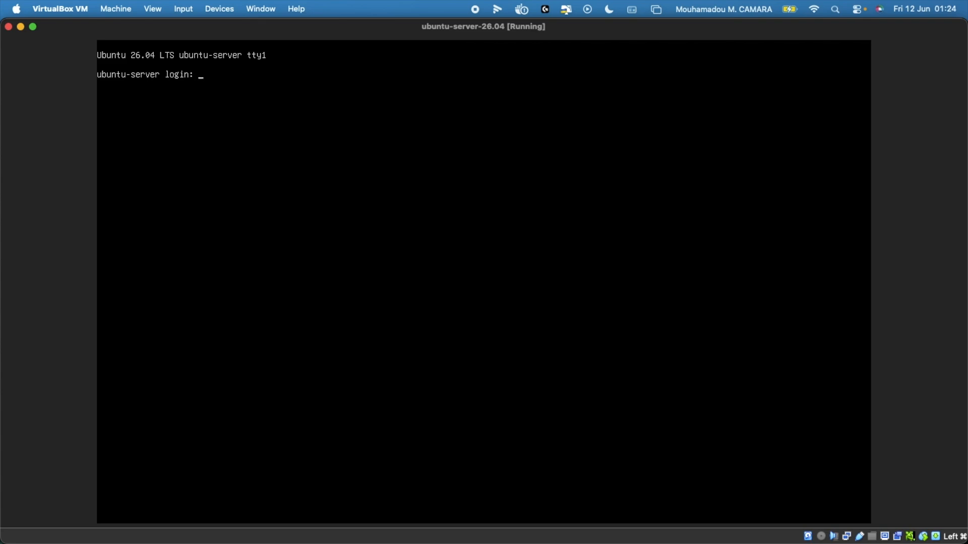
Log in to ubuntu-server with the account's username and password.
type("mmkmou")
key("Return")
key("Return")
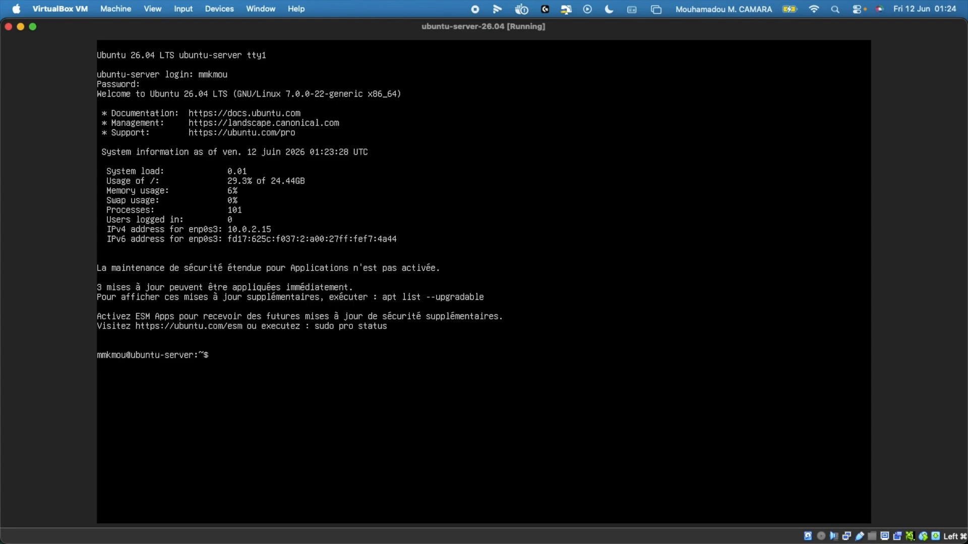
Display the installed Ubuntu release information with sudo cat /etc/*release*, entering the sudo password.
type("sudo cat /etc/**")
key("Left")
type("release")
key("Return")
type("**")
key("Return")
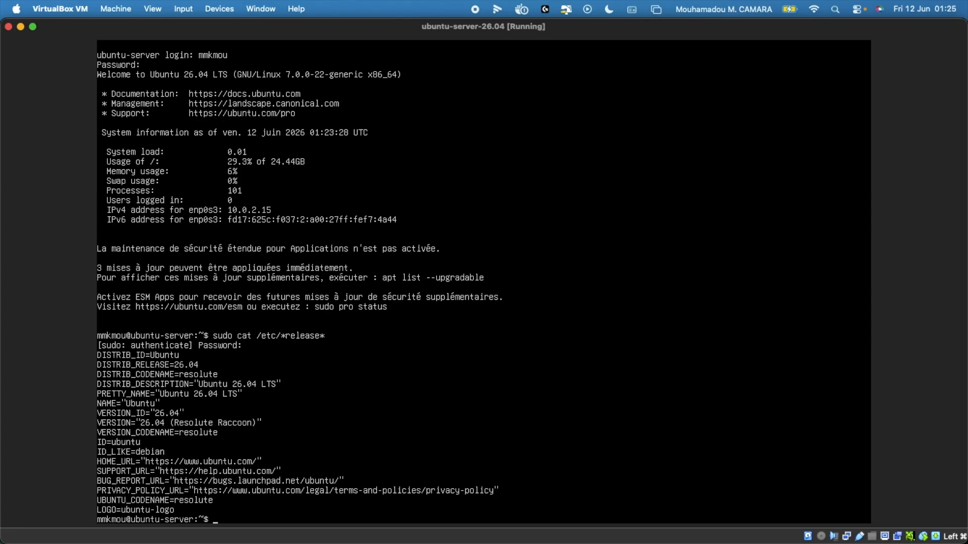